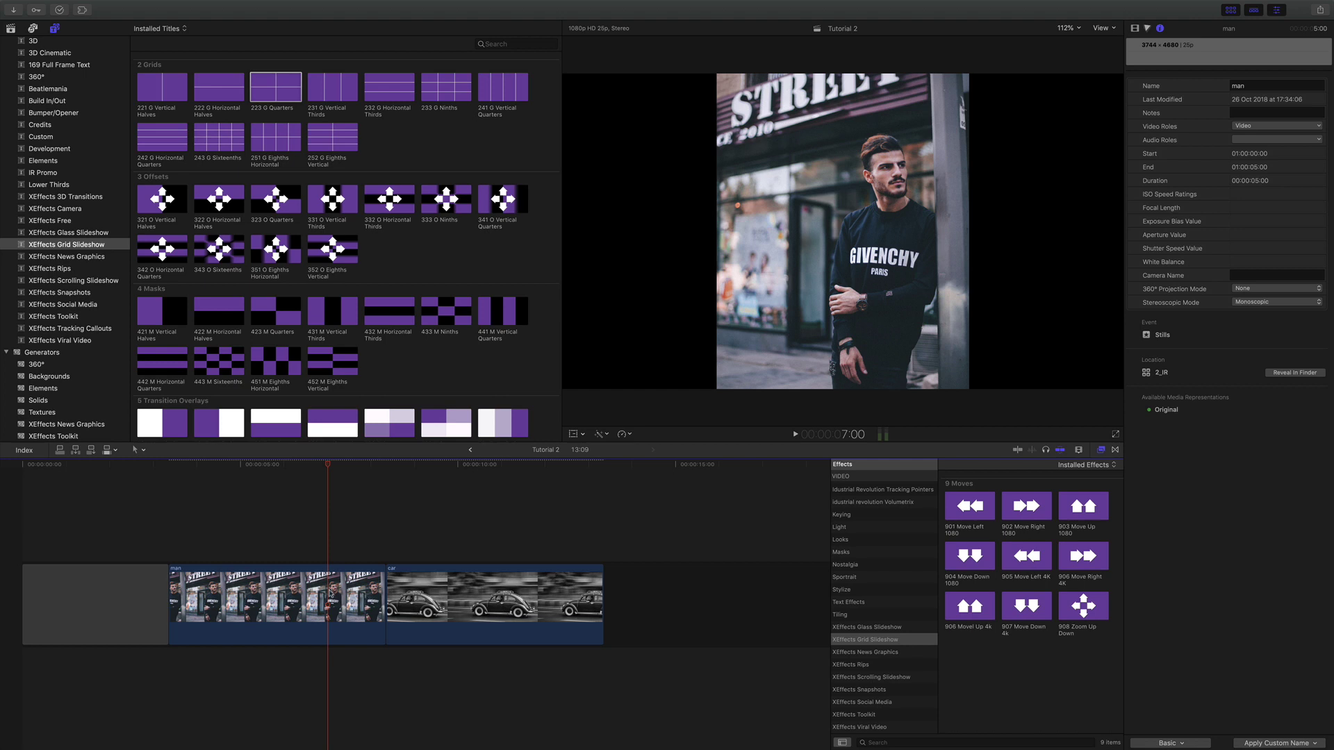
Step: Make the man still a compound clip 'Tutorial 2 Clip' and the car still 'Tutorial 2 Clip 1'
{"action": "key", "text": "alt+g"}
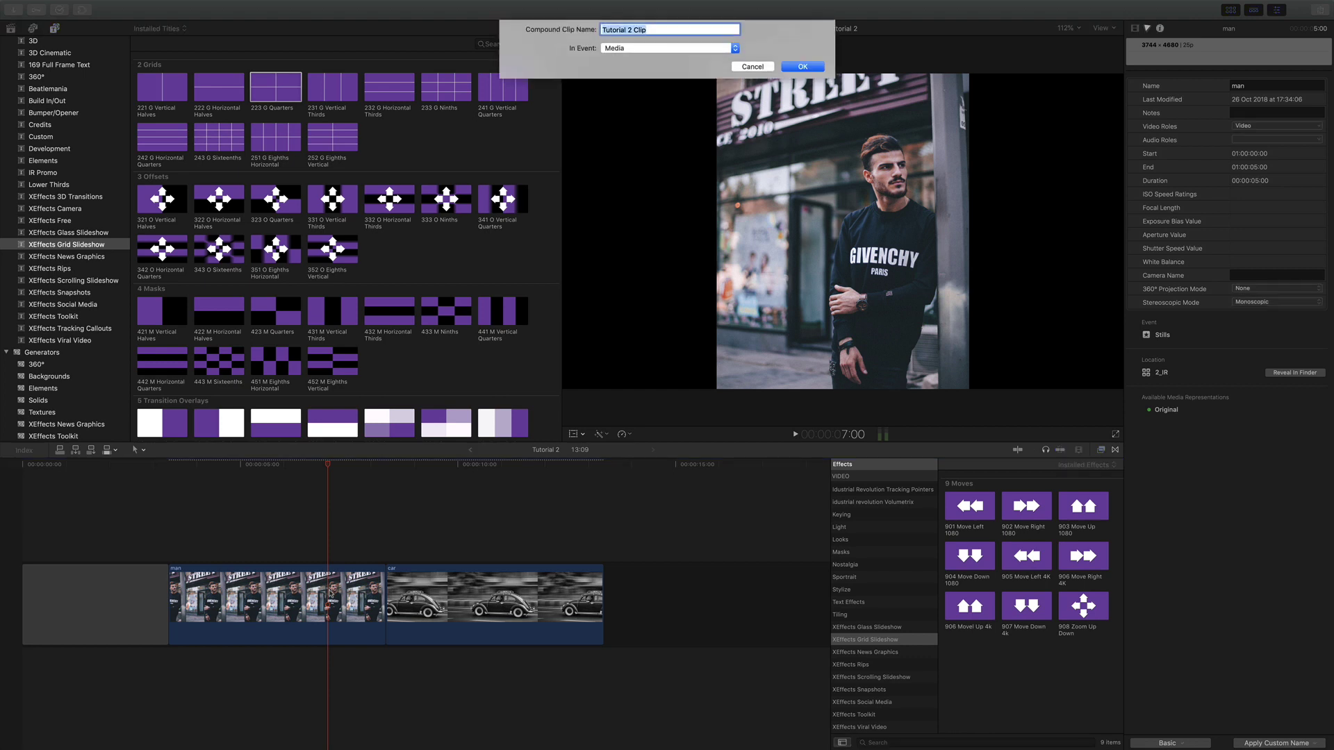
{"action": "key", "text": "Return"}
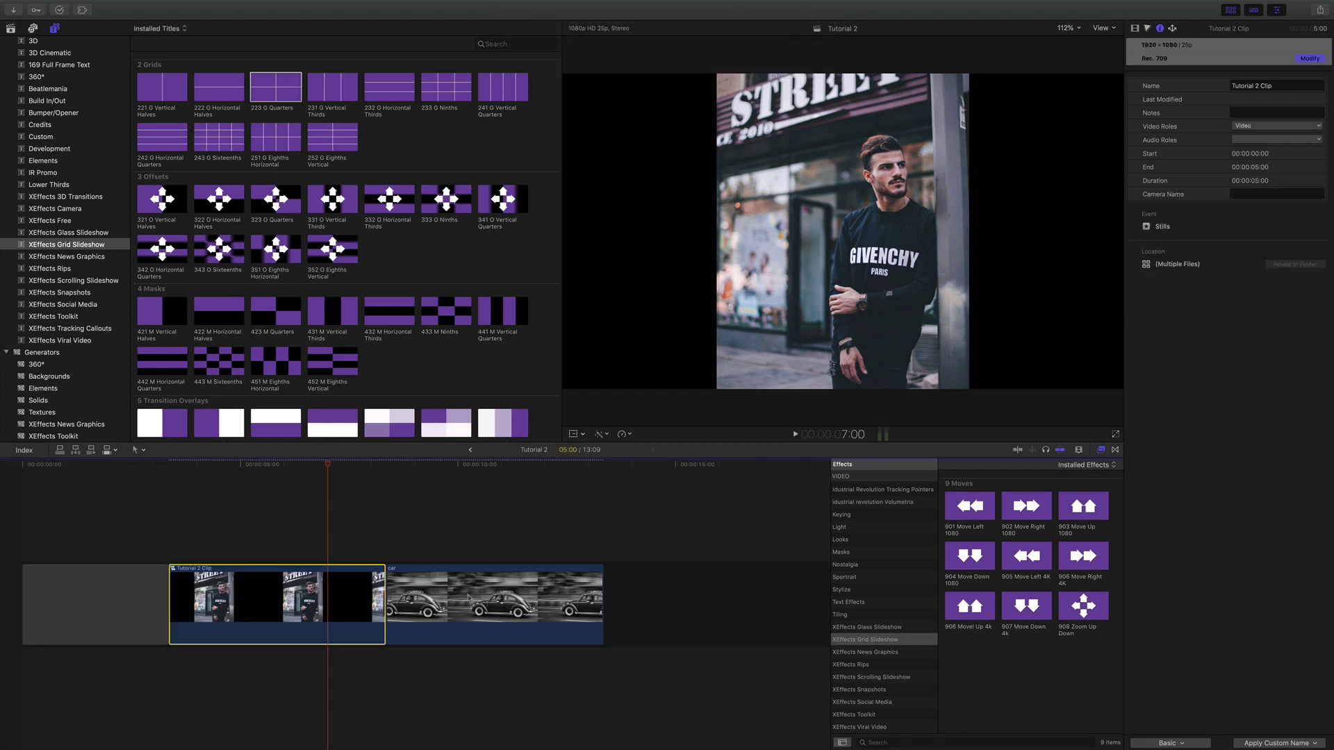
{"action": "left_click", "coordinate": [467, 595]}
{"action": "right_click", "coordinate": [475, 596]}
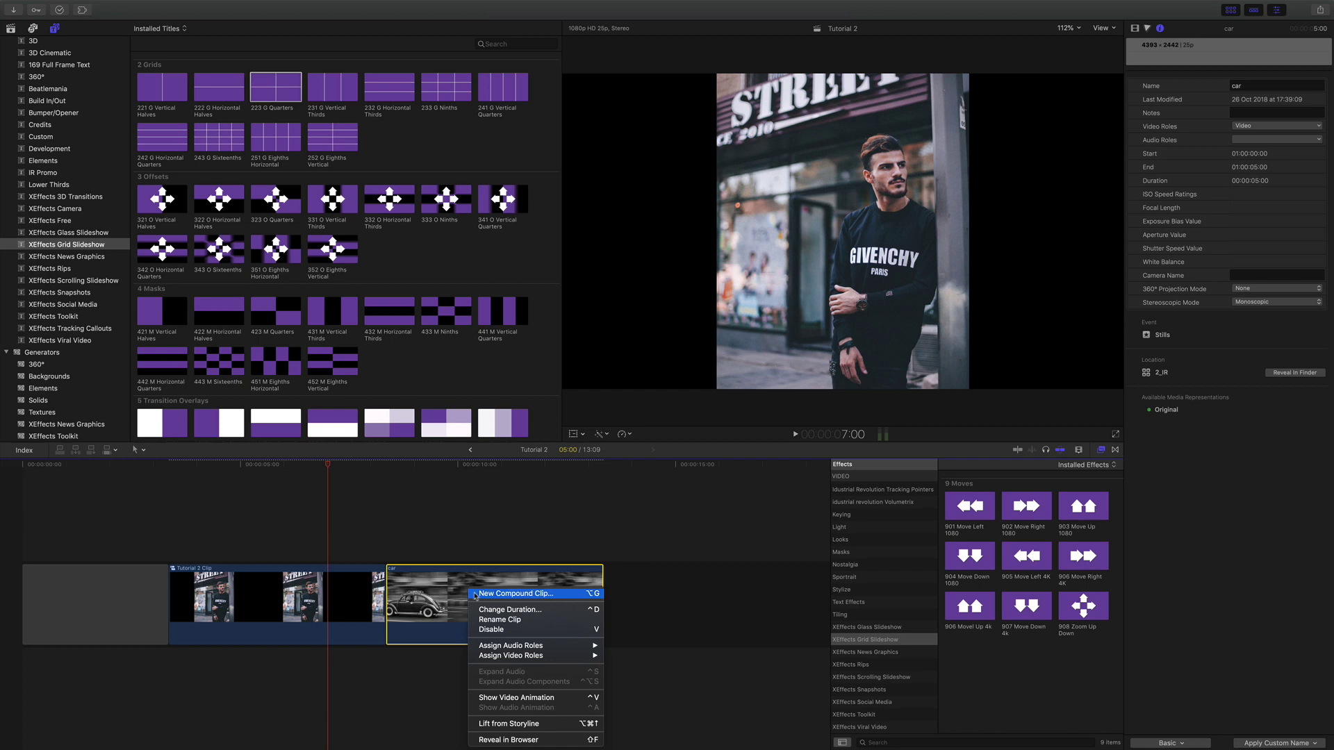
{"action": "left_click", "coordinate": [475, 595]}
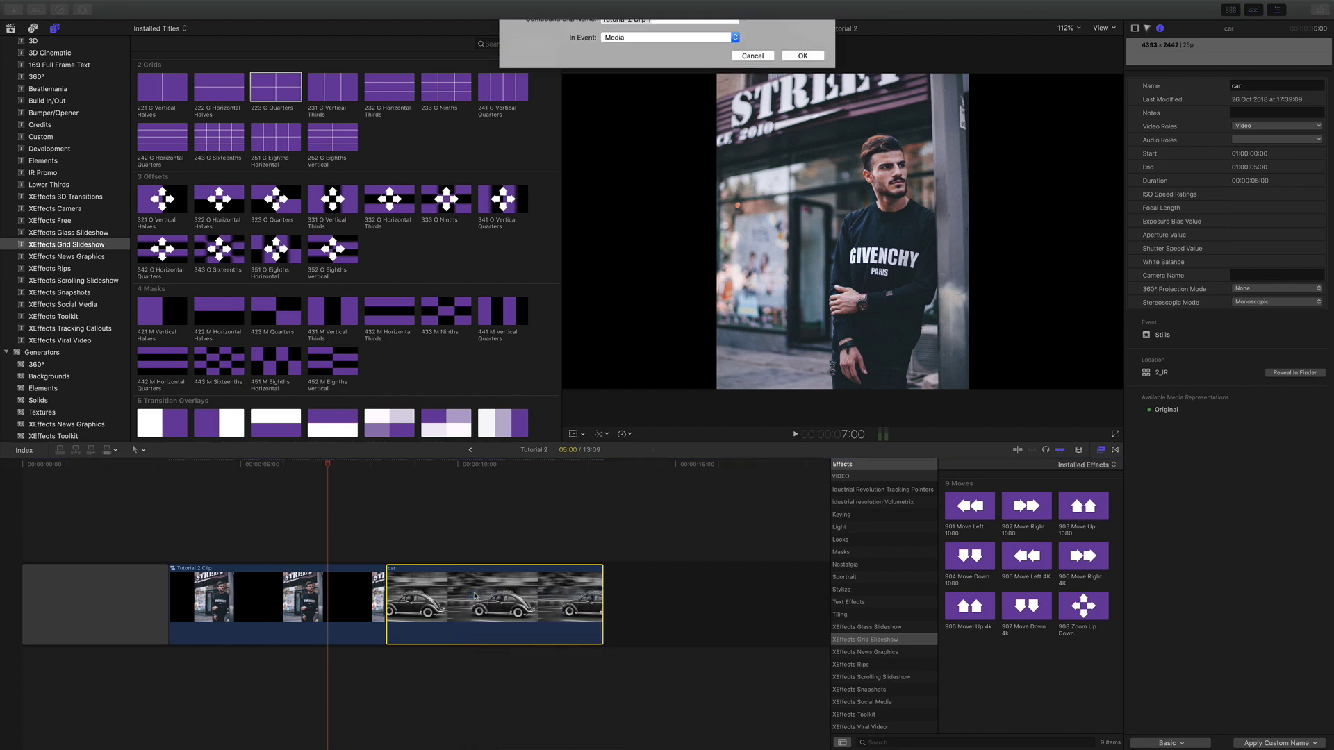
{"action": "left_click", "coordinate": [799, 66]}
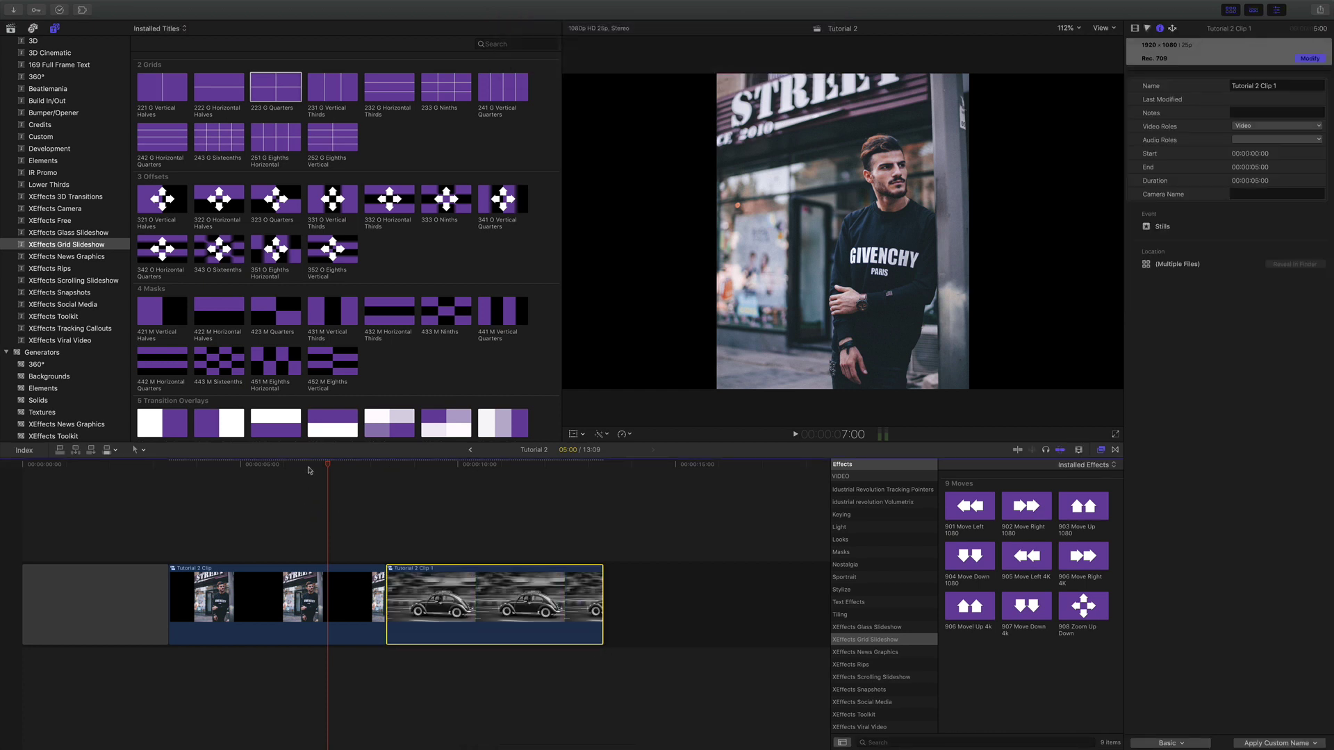
Step: Scale the man image to 270% inside Tutorial 2 Clip and nudge its vertical position
{"action": "left_click", "coordinate": [292, 464]}
{"action": "double_click", "coordinate": [281, 583]}
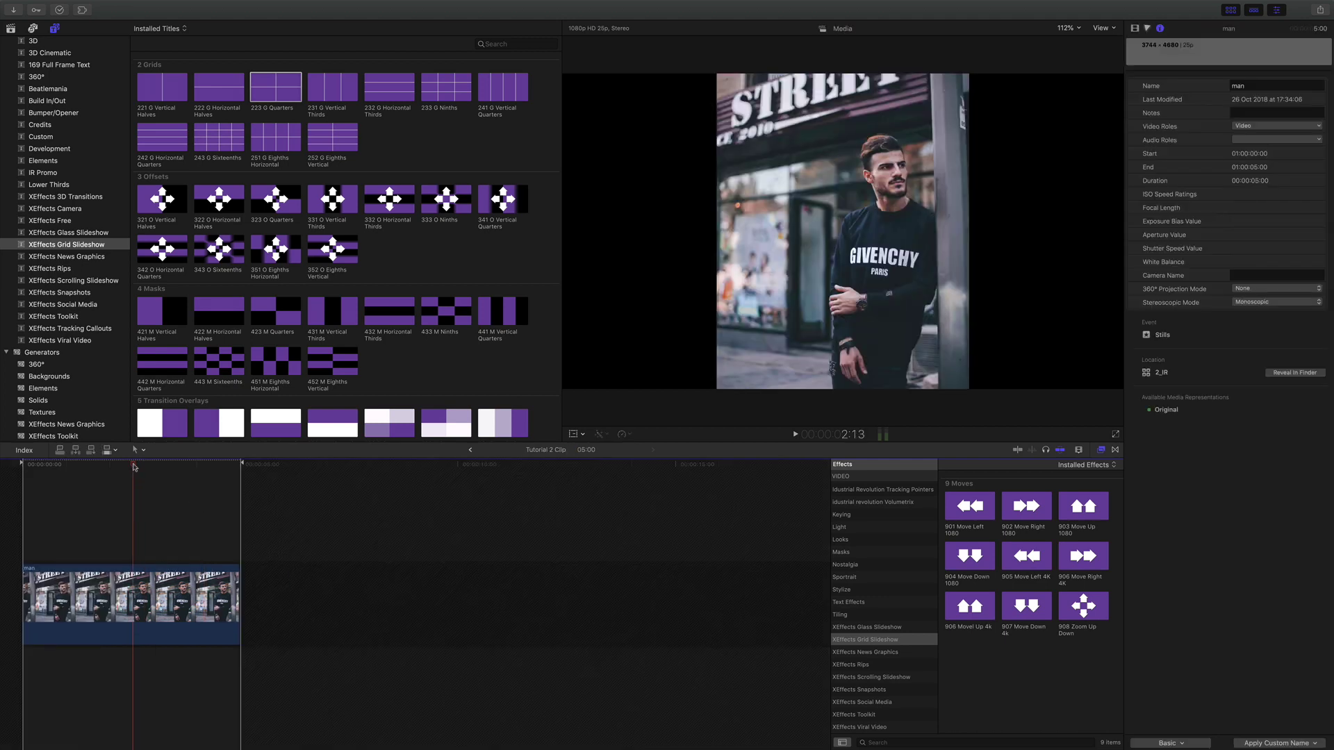
{"action": "left_click", "coordinate": [1135, 29]}
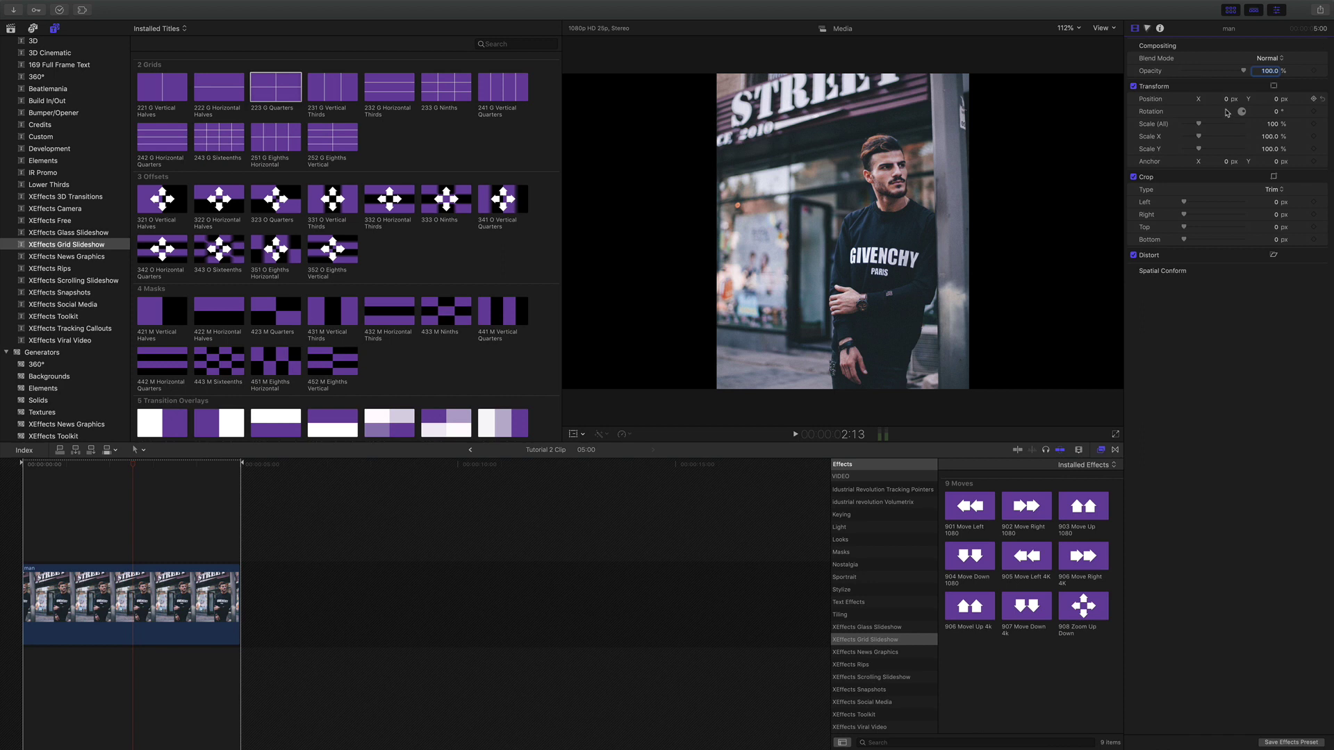
{"action": "left_click_drag", "start_coordinate": [1271, 125], "coordinate": [1274, 173]}
{"action": "left_click_drag", "start_coordinate": [1277, 99], "coordinate": [1277, 101]}
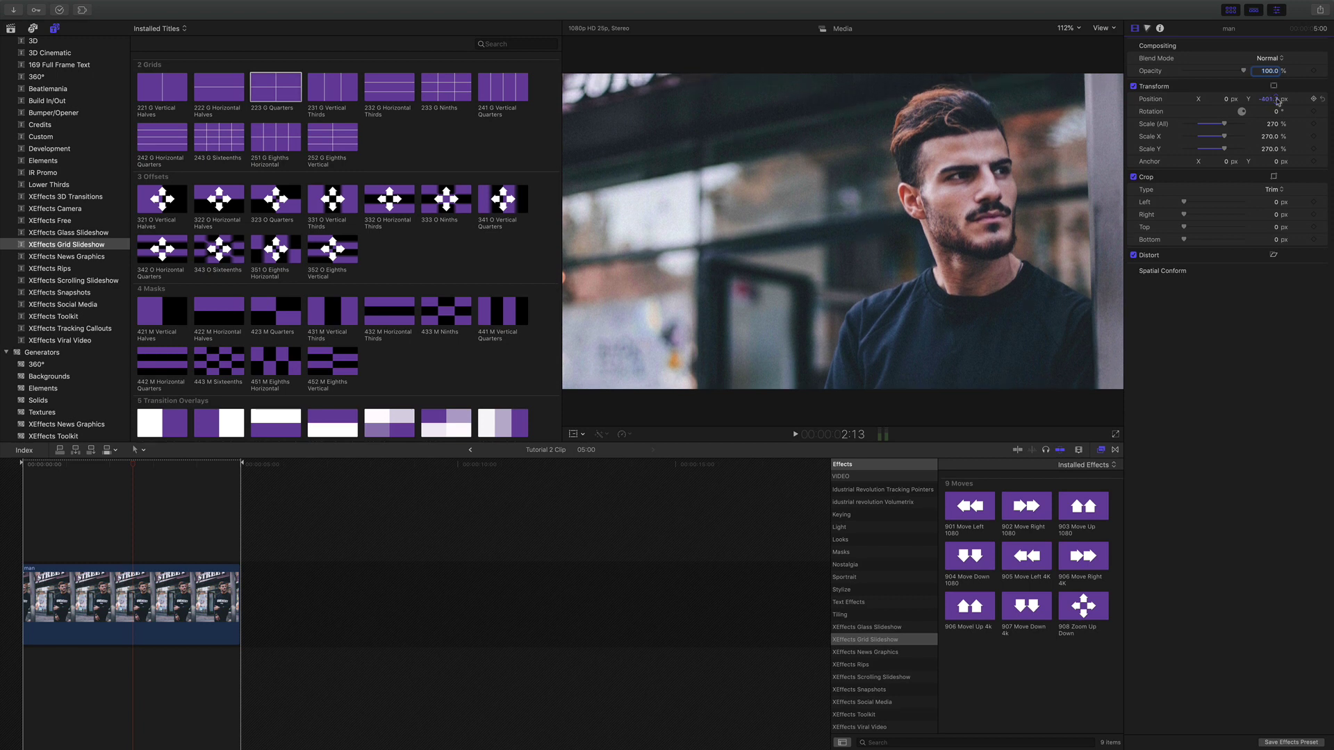
{"action": "left_click", "coordinate": [472, 452]}
Step: Scale the car image to 128% inside Tutorial 2 Clip 1, then scrub the slideshow to check
{"action": "left_click", "coordinate": [478, 466]}
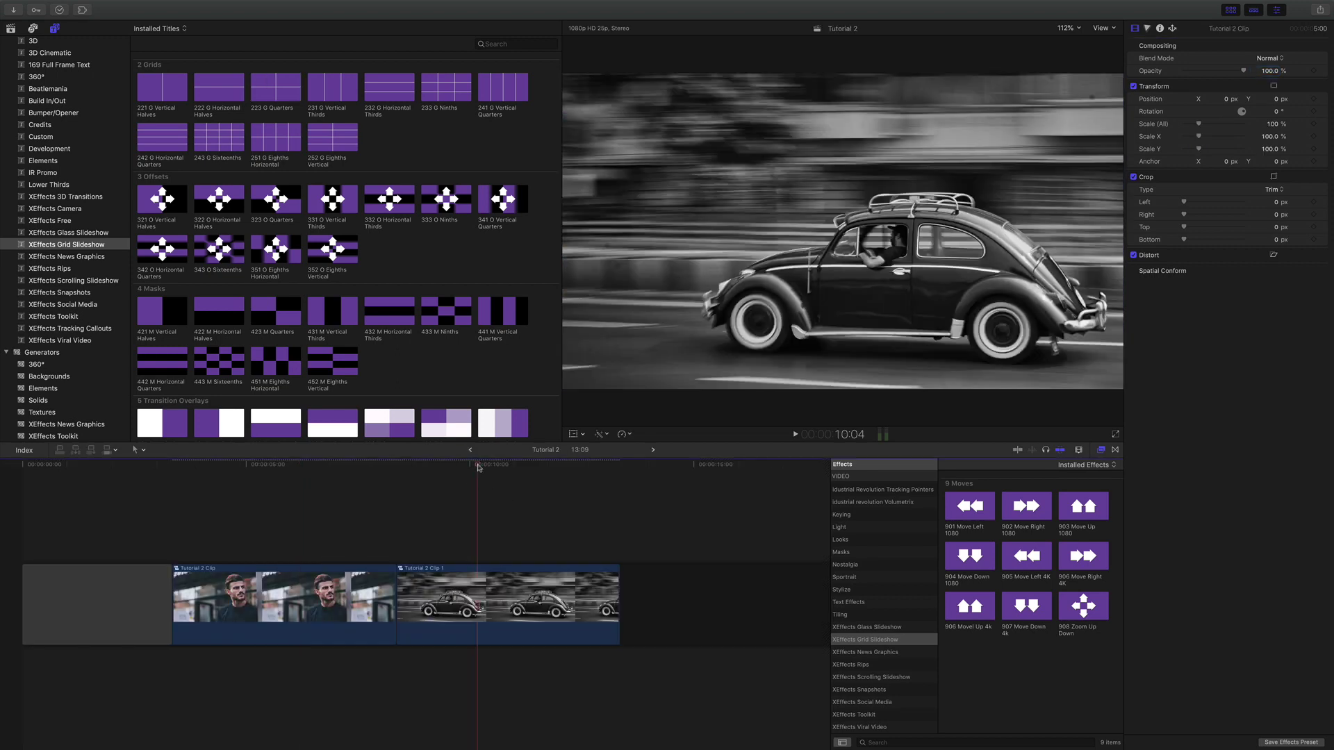
{"action": "double_click", "coordinate": [483, 587]}
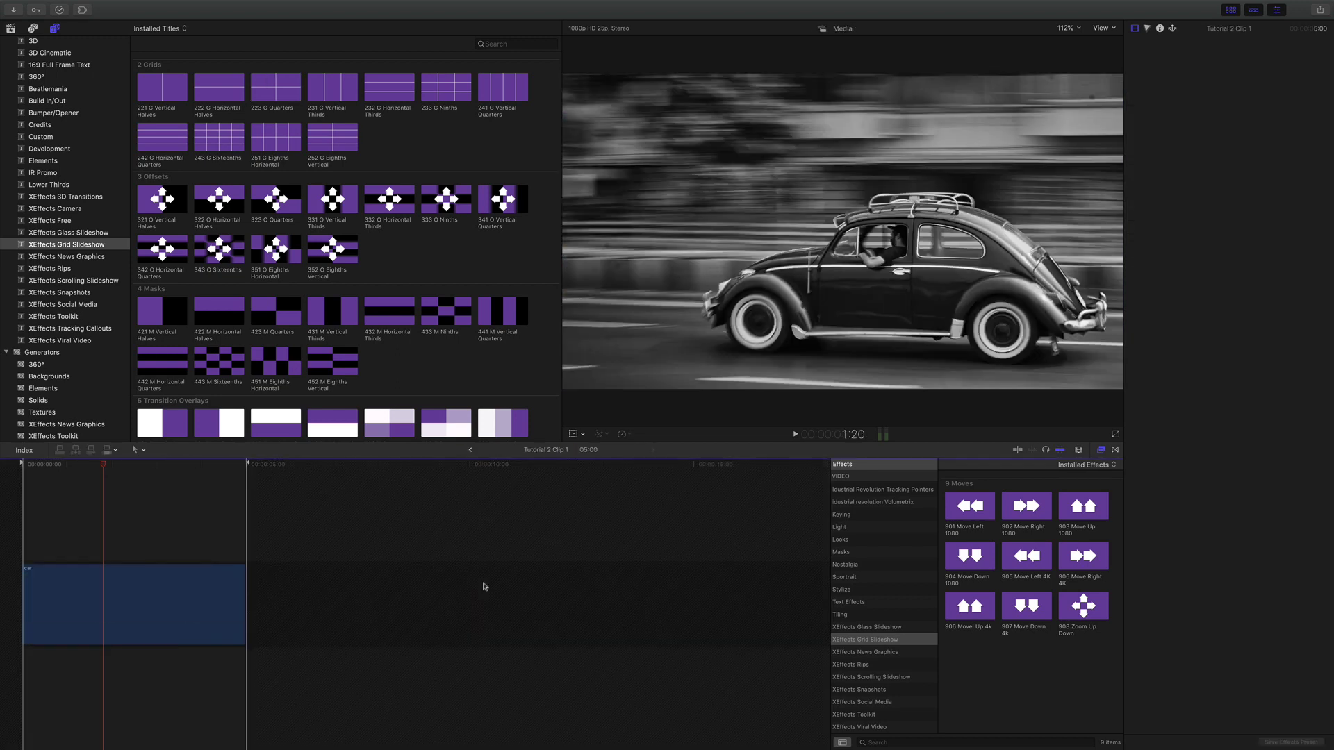
{"action": "left_click", "coordinate": [119, 477]}
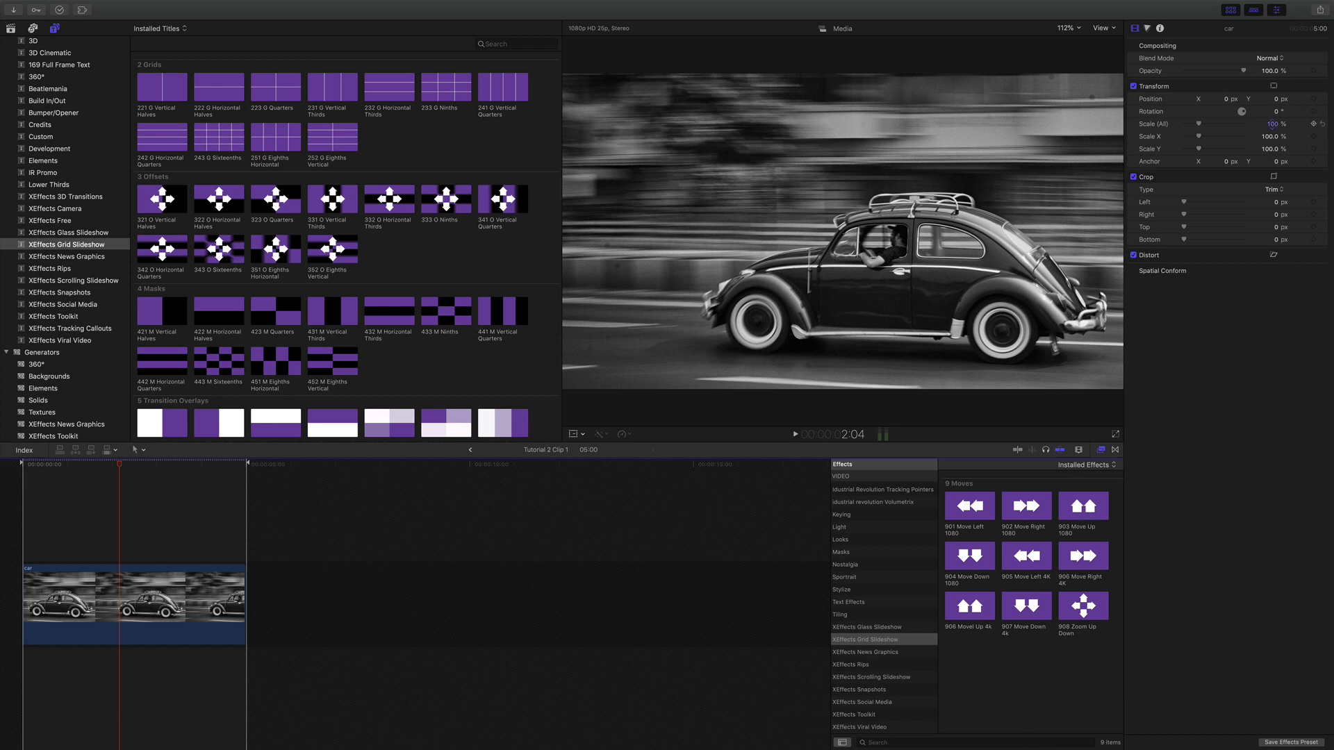
{"action": "left_click_drag", "start_coordinate": [1273, 124], "coordinate": [1279, 94]}
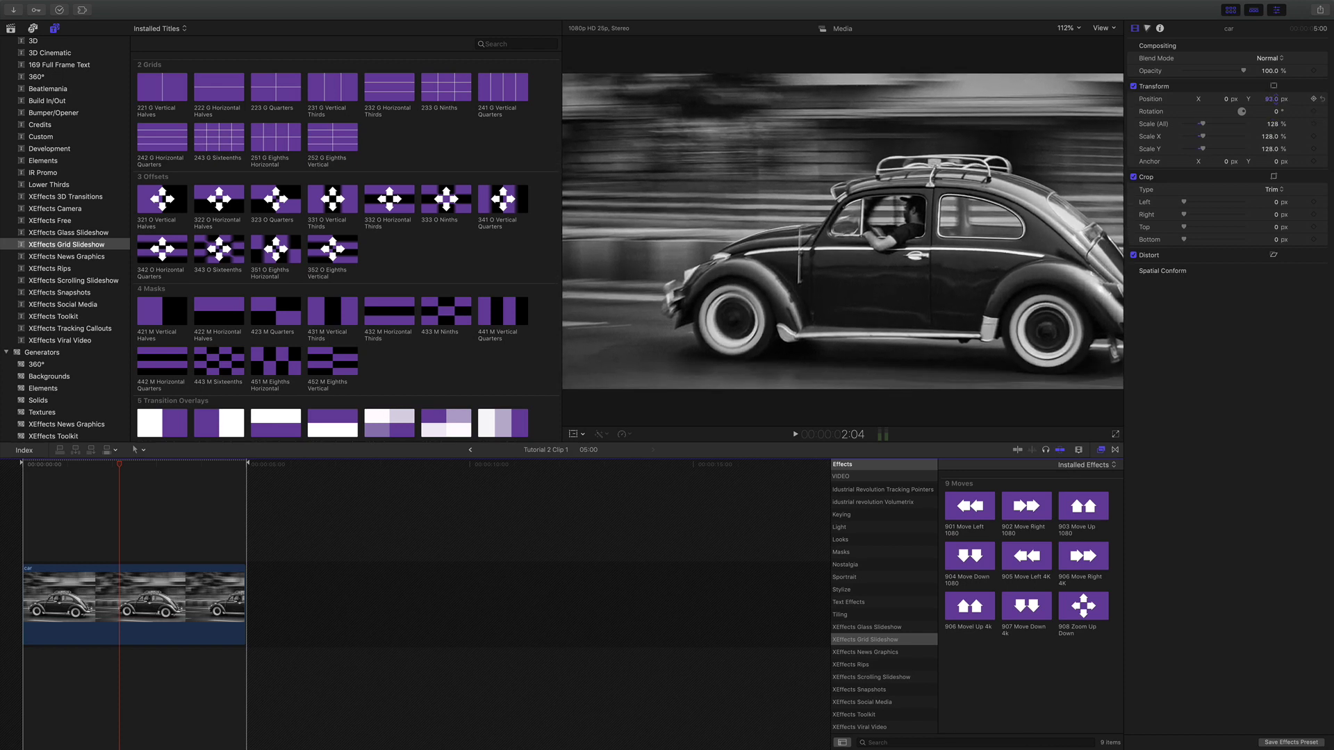
{"action": "left_click", "coordinate": [470, 450]}
{"action": "left_click_drag", "start_coordinate": [370, 459], "coordinate": [353, 483]}
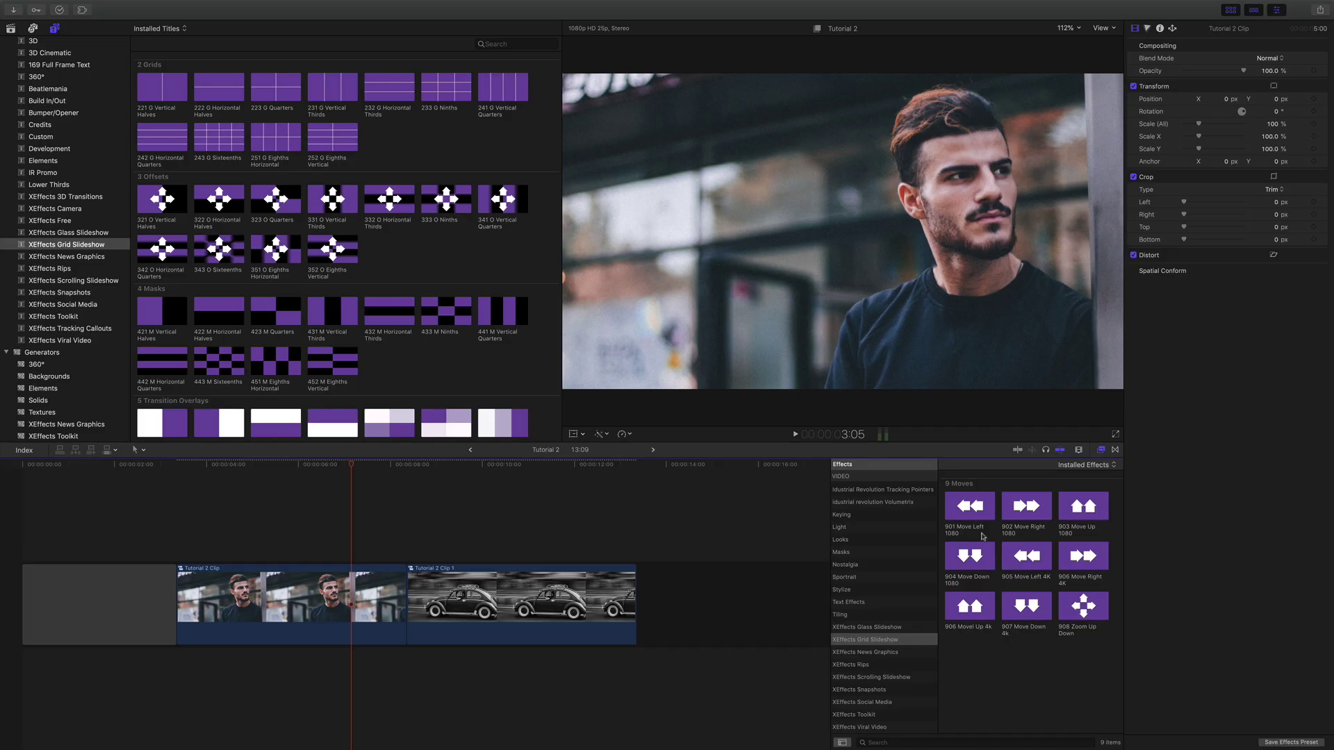
Step: Apply the 901 Move Left effect to the man clip and preview the move
{"action": "left_click_drag", "start_coordinate": [983, 537], "coordinate": [314, 597]}
{"action": "left_click", "coordinate": [249, 466]}
{"action": "key", "text": "space"}
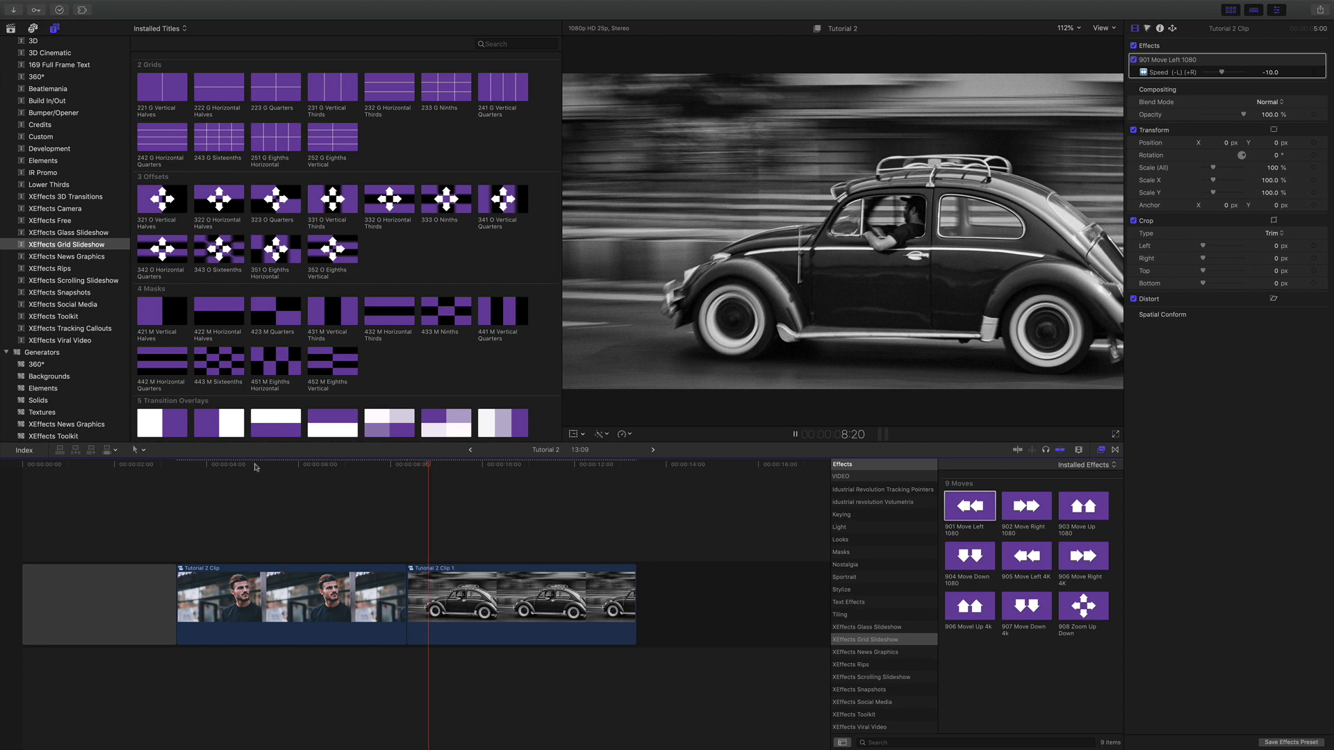
{"action": "key", "text": "space"}
{"action": "left_click", "coordinate": [440, 466]}
{"action": "left_click_drag", "start_coordinate": [440, 469], "coordinate": [450, 470]}
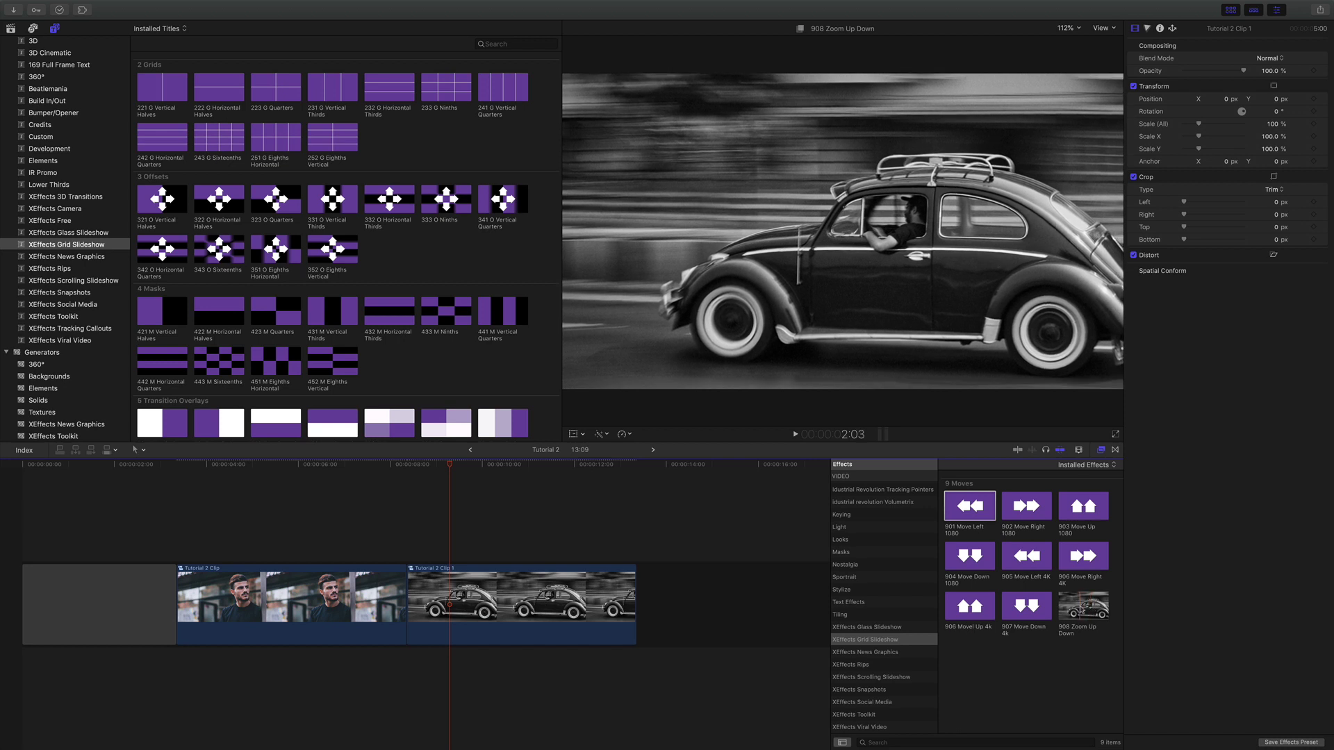
Step: Apply 908 Zoom Up Down to the car clip with Speed 23.81 and preview it
{"action": "left_click_drag", "start_coordinate": [1088, 609], "coordinate": [528, 577]}
{"action": "left_click", "coordinate": [430, 469]}
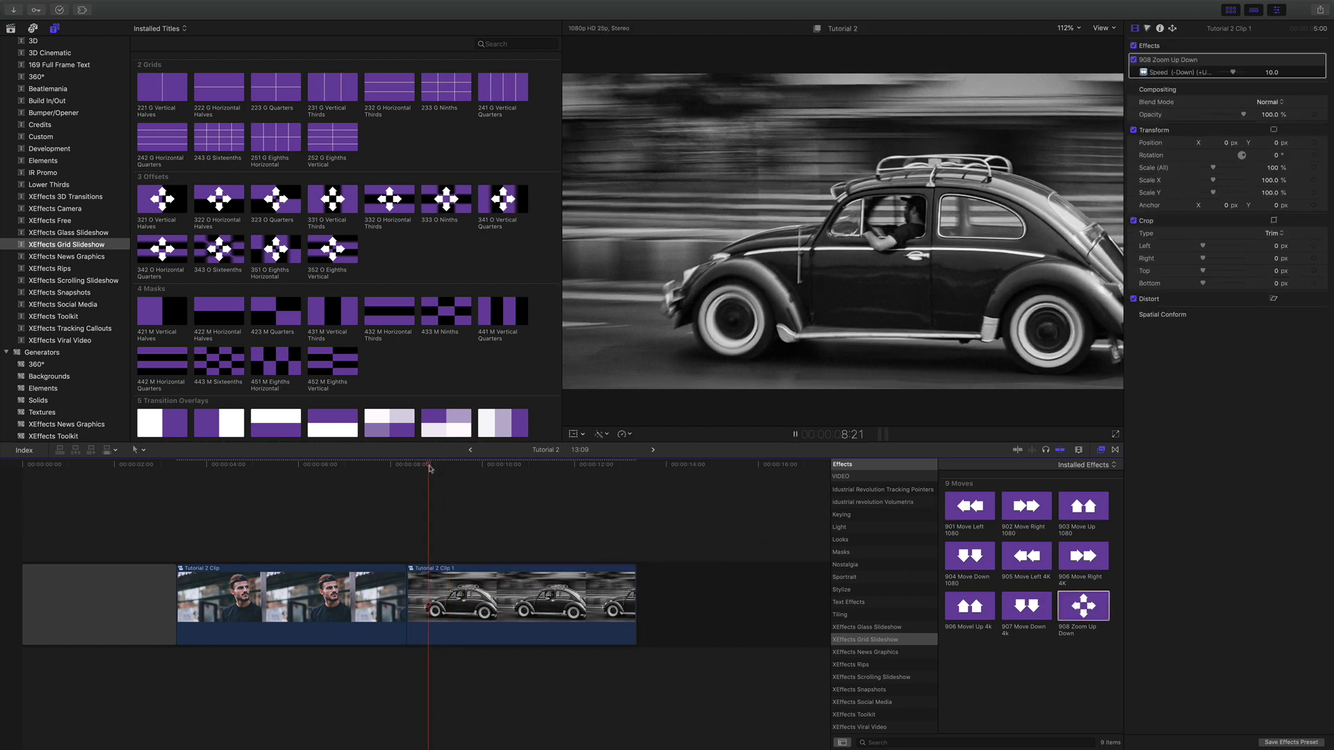
{"action": "key", "text": "space"}
{"action": "left_click", "coordinate": [476, 583]}
{"action": "left_click_drag", "start_coordinate": [1233, 72], "coordinate": [1241, 75]}
{"action": "left_click", "coordinate": [440, 468]}
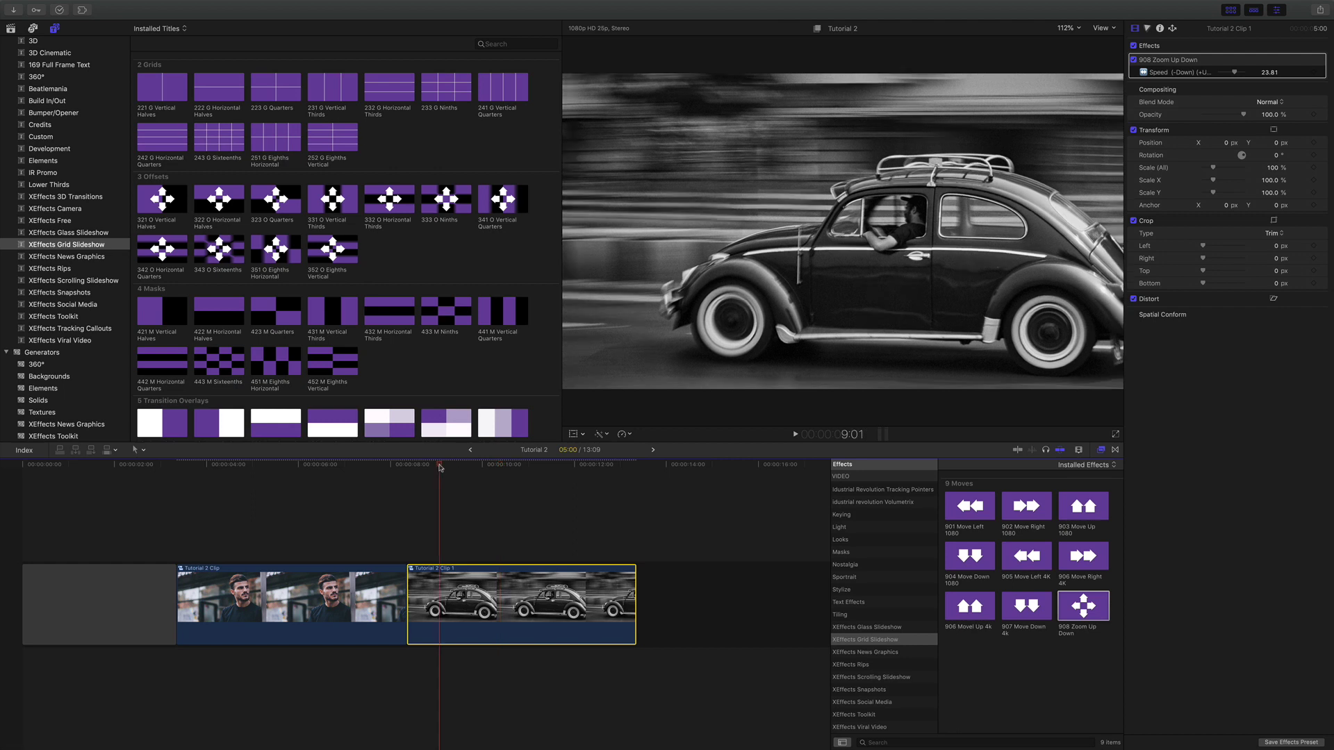
{"action": "key", "text": "space"}
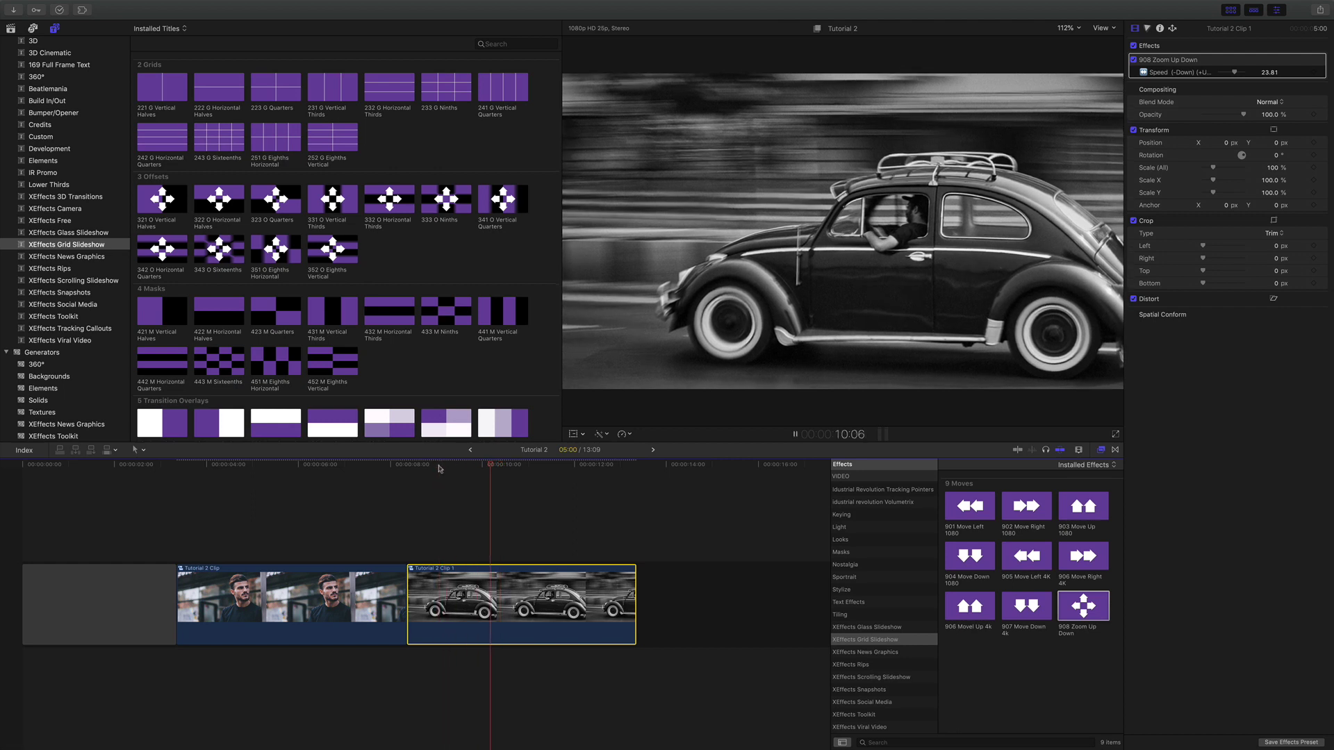
{"action": "left_click", "coordinate": [316, 469]}
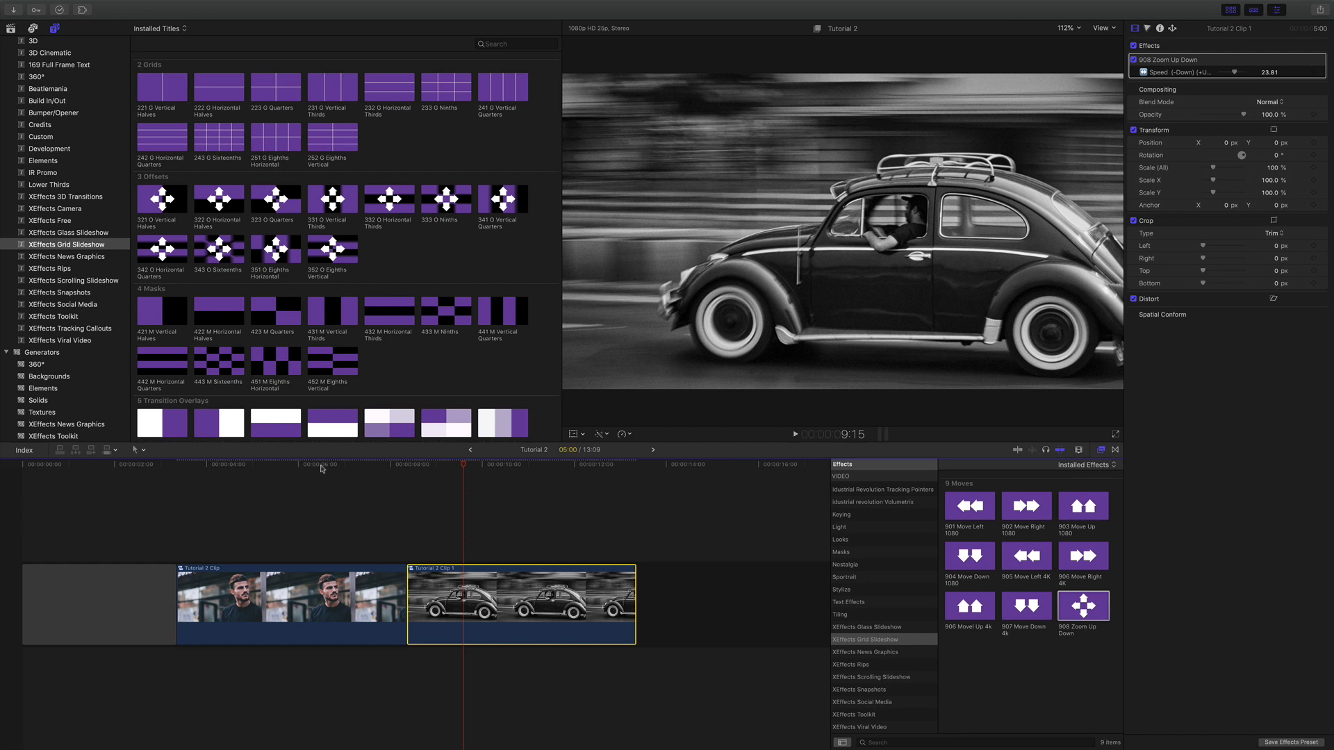
Step: Place the 223 G Quarters grid above the man clip and 233 G Ninths above the car clip
{"action": "left_click", "coordinate": [287, 466]}
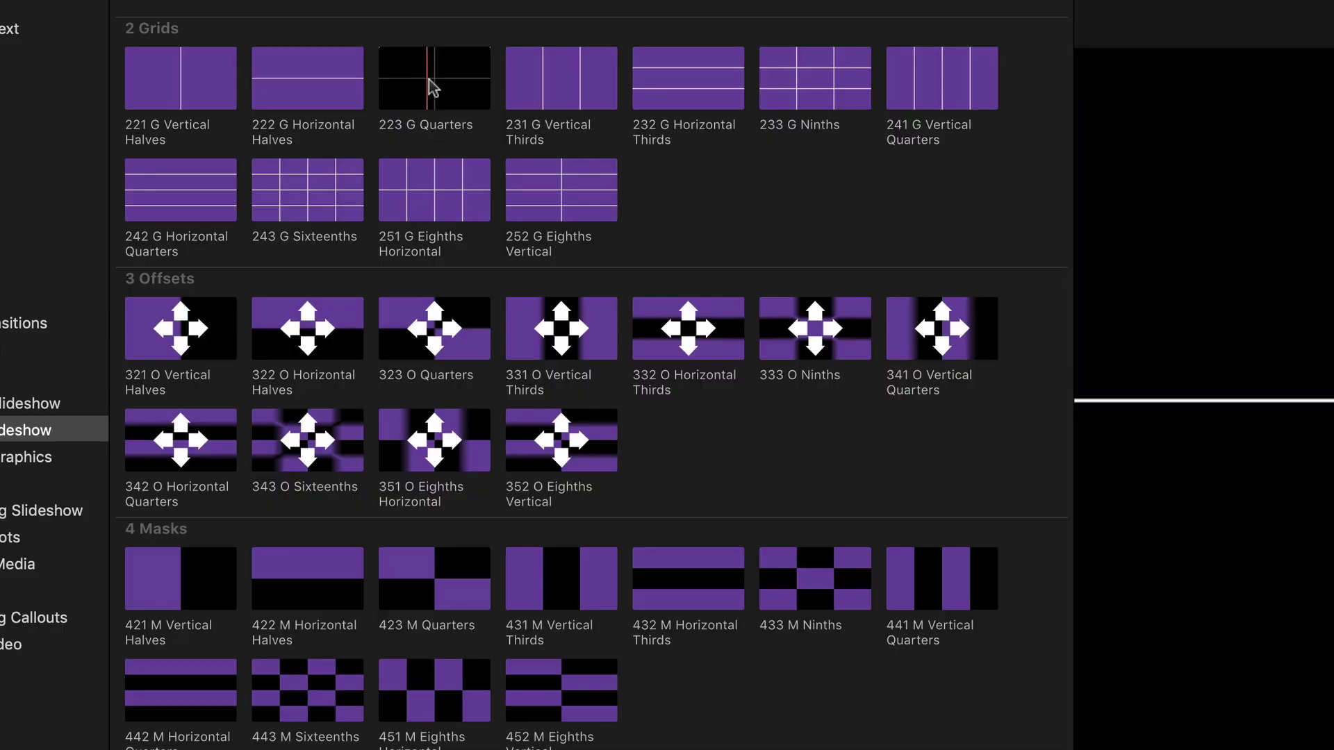
{"action": "left_click_drag", "start_coordinate": [435, 82], "coordinate": [403, 555]}
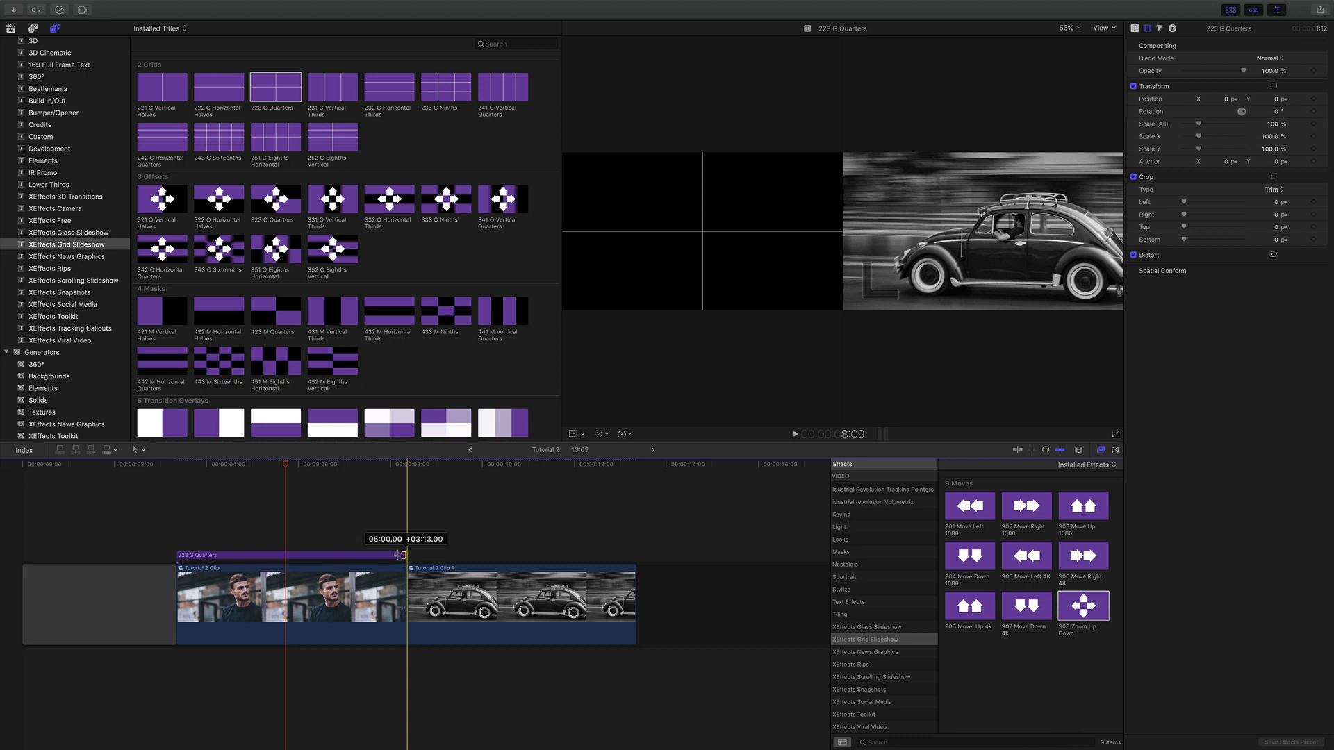
{"action": "left_click", "coordinate": [444, 467]}
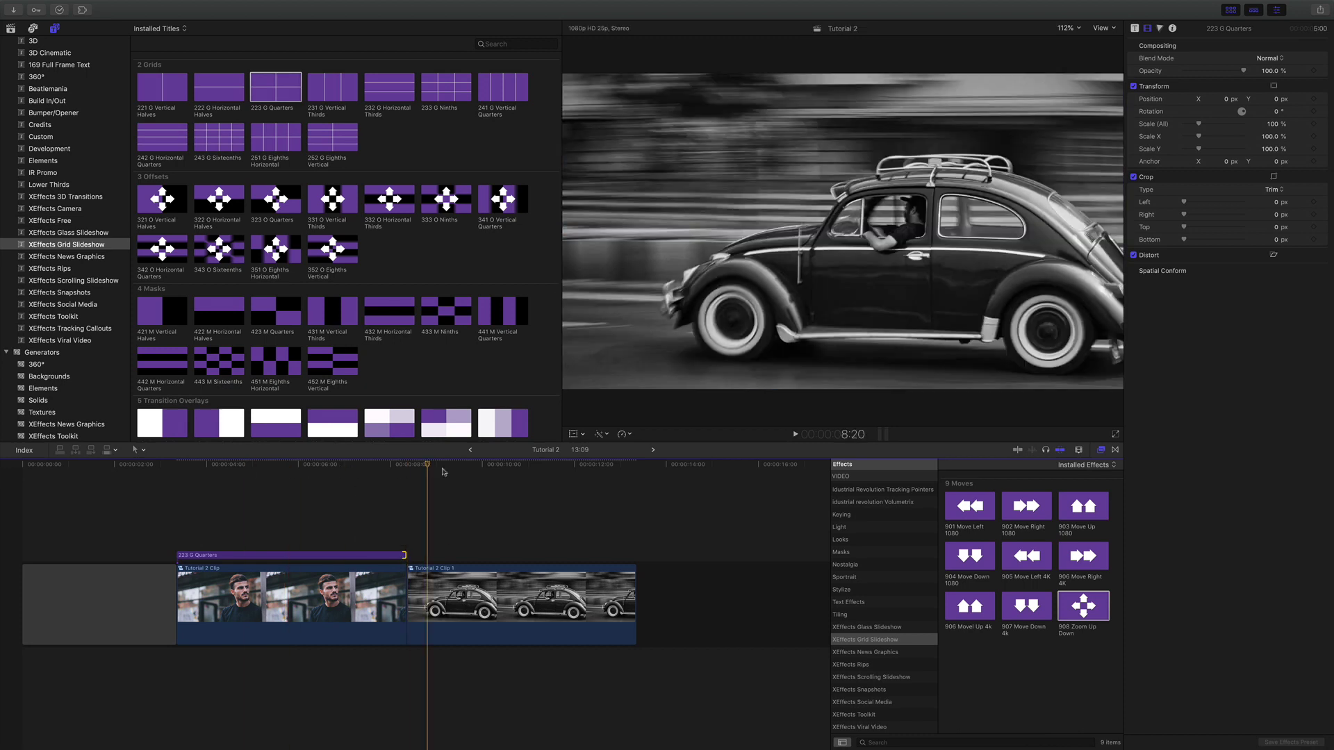
{"action": "left_click", "coordinate": [447, 471]}
{"action": "left_click", "coordinate": [476, 592]}
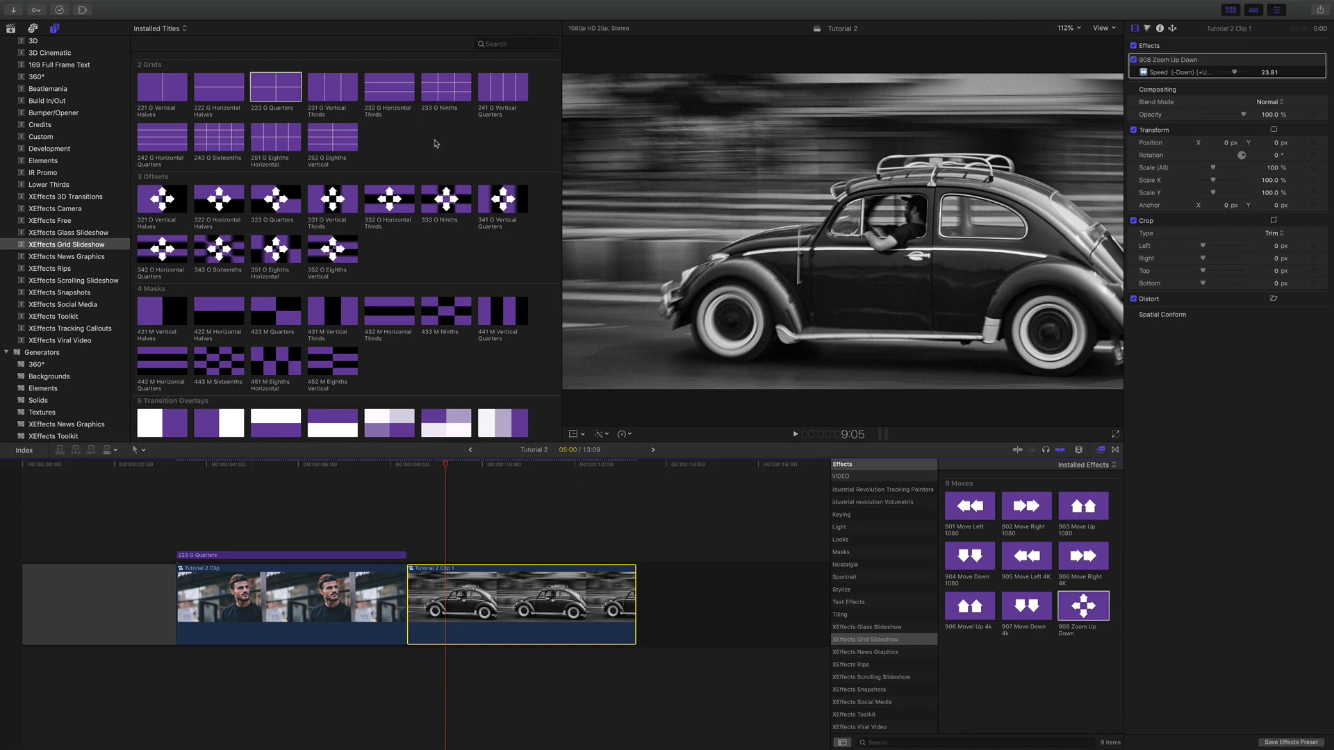
{"action": "left_click_drag", "start_coordinate": [446, 99], "coordinate": [624, 556]}
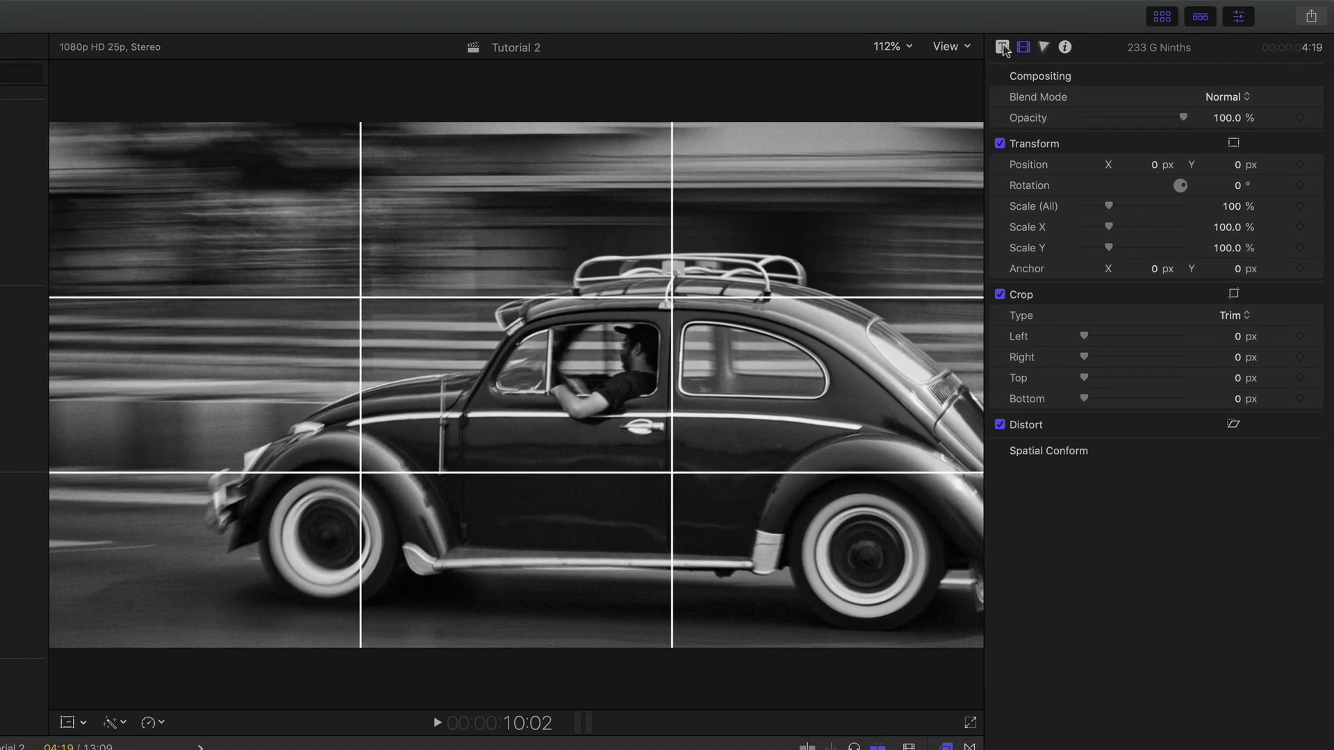
Step: Change the Ninths grid's line width and set its colour scheme to WHITE
{"action": "left_click", "coordinate": [1003, 47]}
{"action": "mouse_move", "coordinate": [1146, 138]}
{"action": "left_mouse_down"}
{"action": "mouse_move", "coordinate": [1164, 141]}
{"action": "mouse_move", "coordinate": [1143, 141]}
{"action": "left_mouse_up"}
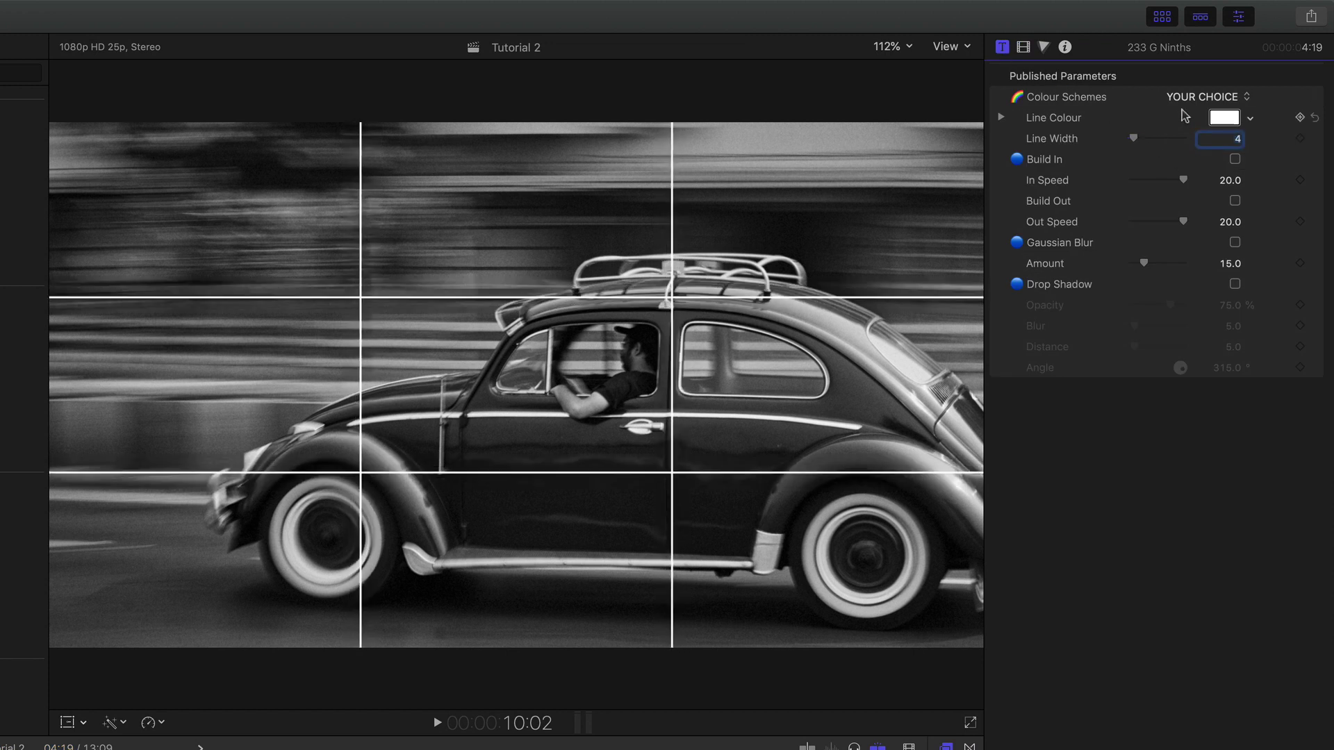
{"action": "left_click", "coordinate": [1218, 103]}
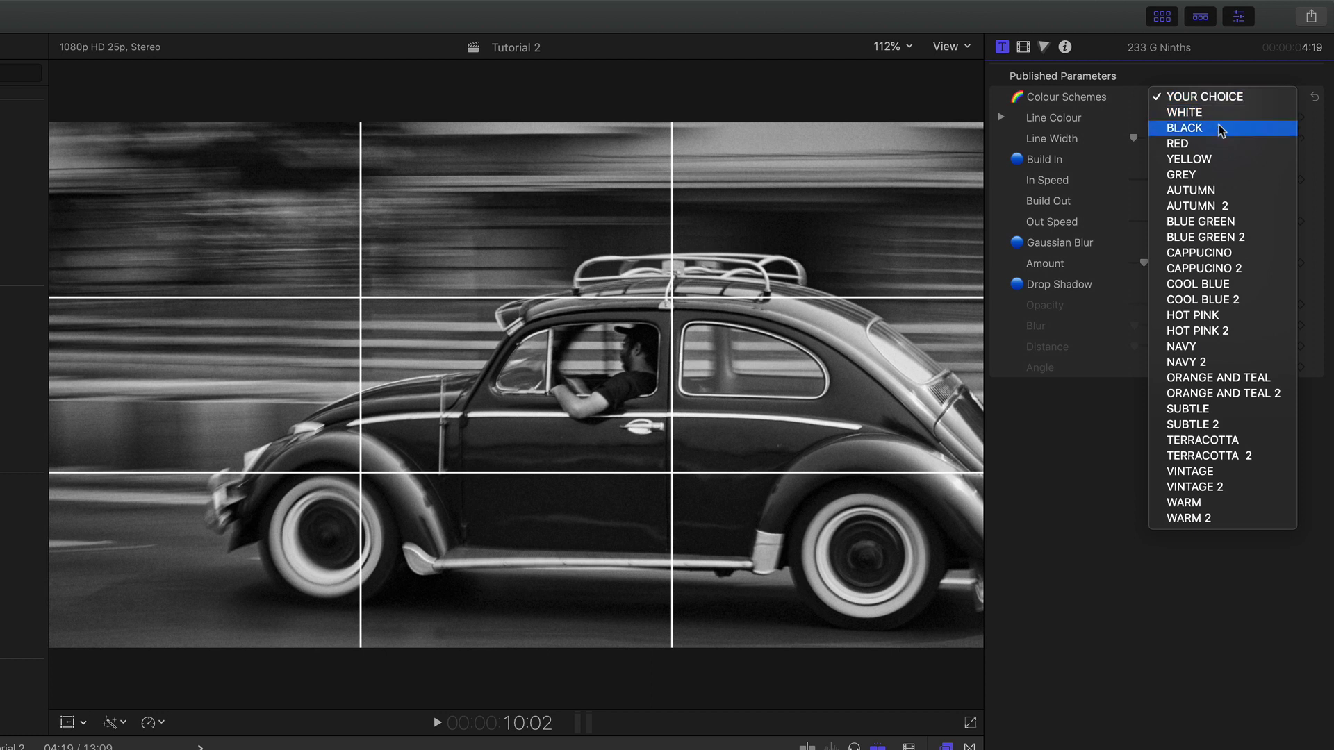
{"action": "left_click", "coordinate": [1216, 128]}
{"action": "left_click", "coordinate": [1214, 103]}
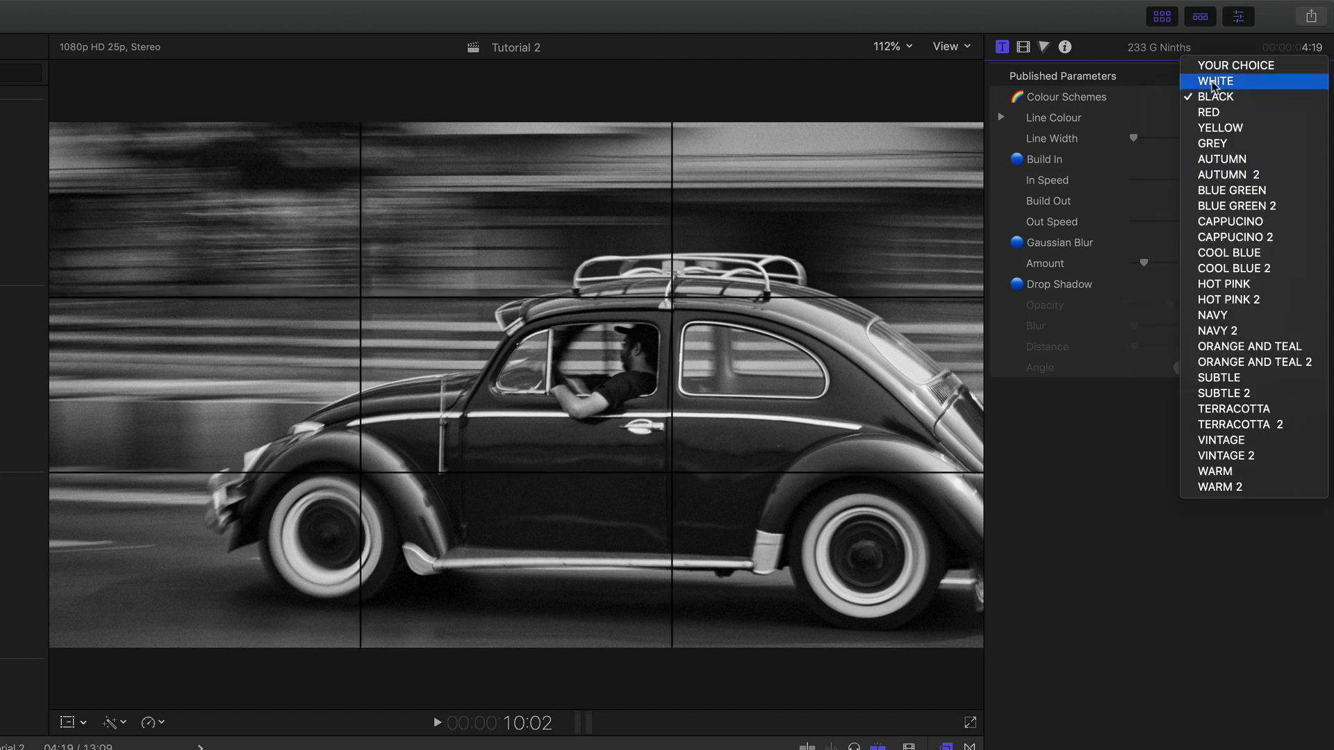
{"action": "left_click", "coordinate": [1214, 81]}
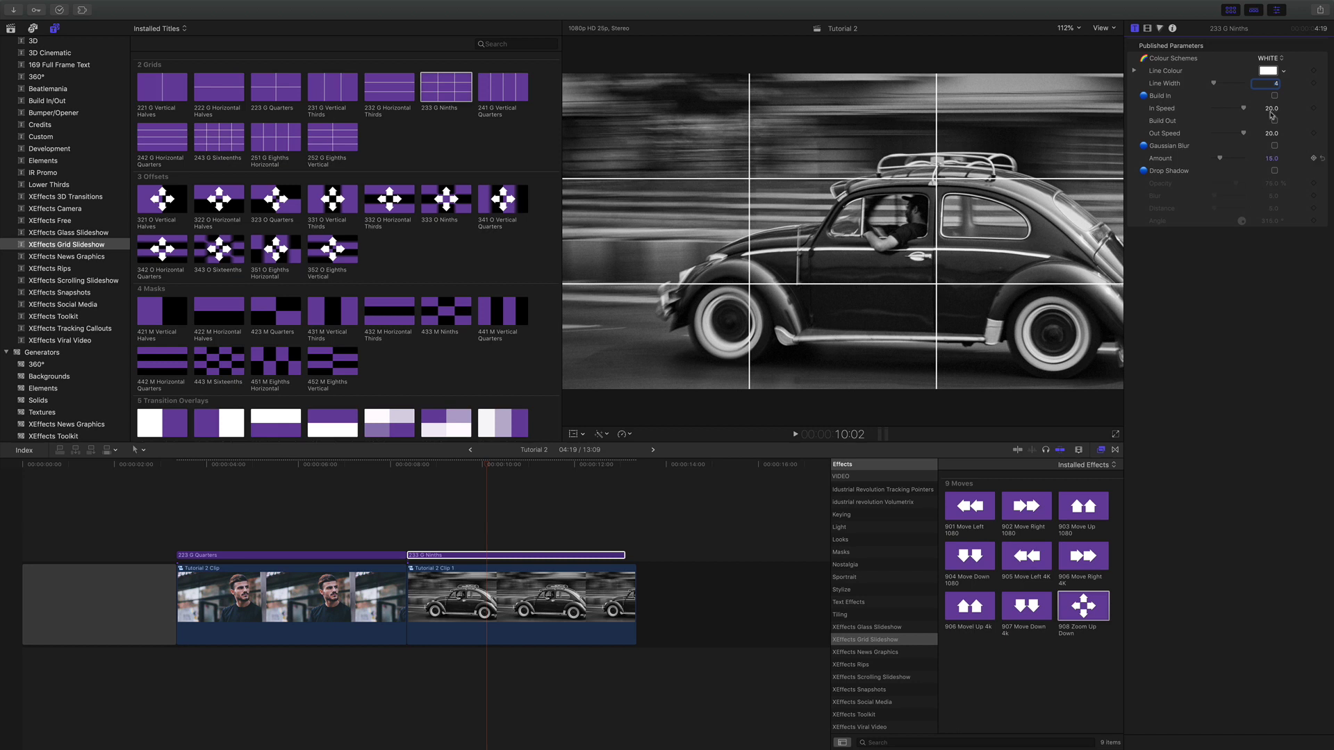
Step: Turn on the grid's drop shadow at distance 5.0 and extend the title to the car clip's end
{"action": "left_click", "coordinate": [1276, 170]}
{"action": "left_click_drag", "start_coordinate": [1215, 208], "coordinate": [1224, 210]}
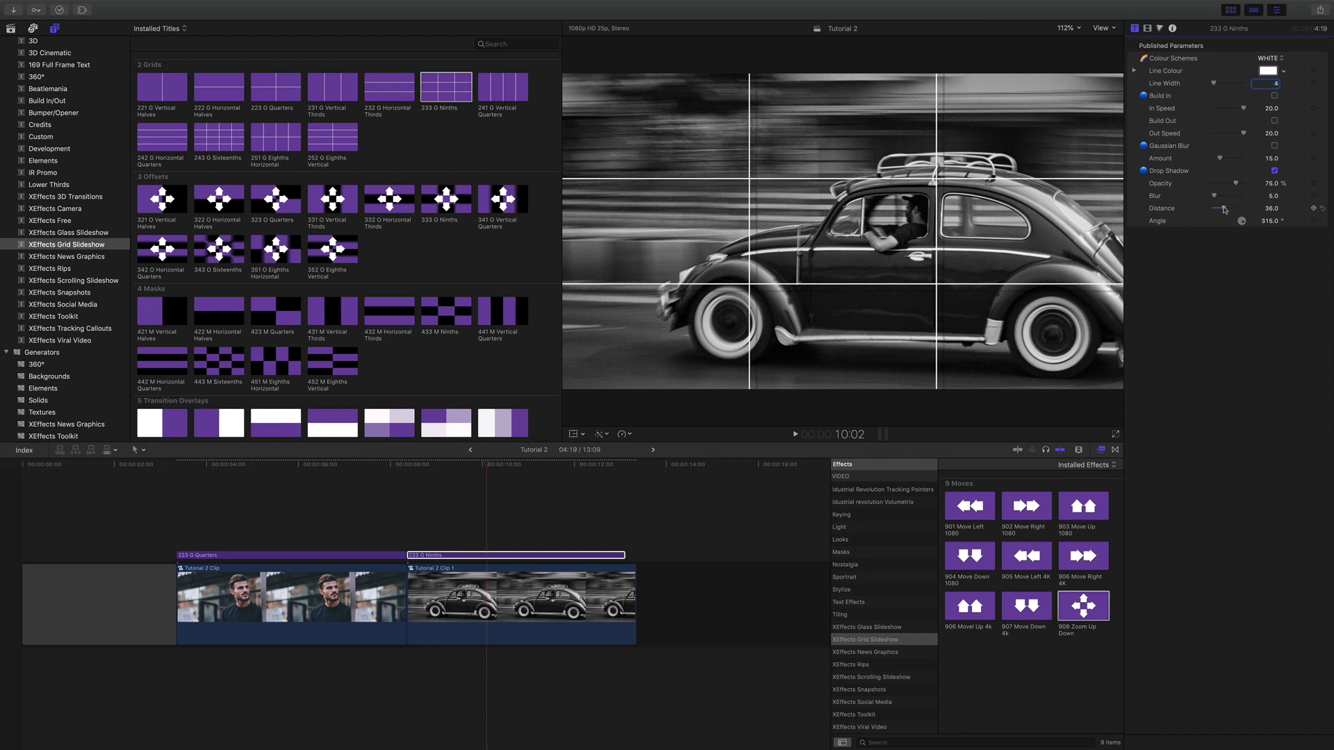
{"action": "key", "text": "super+z"}
{"action": "left_click_drag", "start_coordinate": [624, 555], "coordinate": [635, 556]}
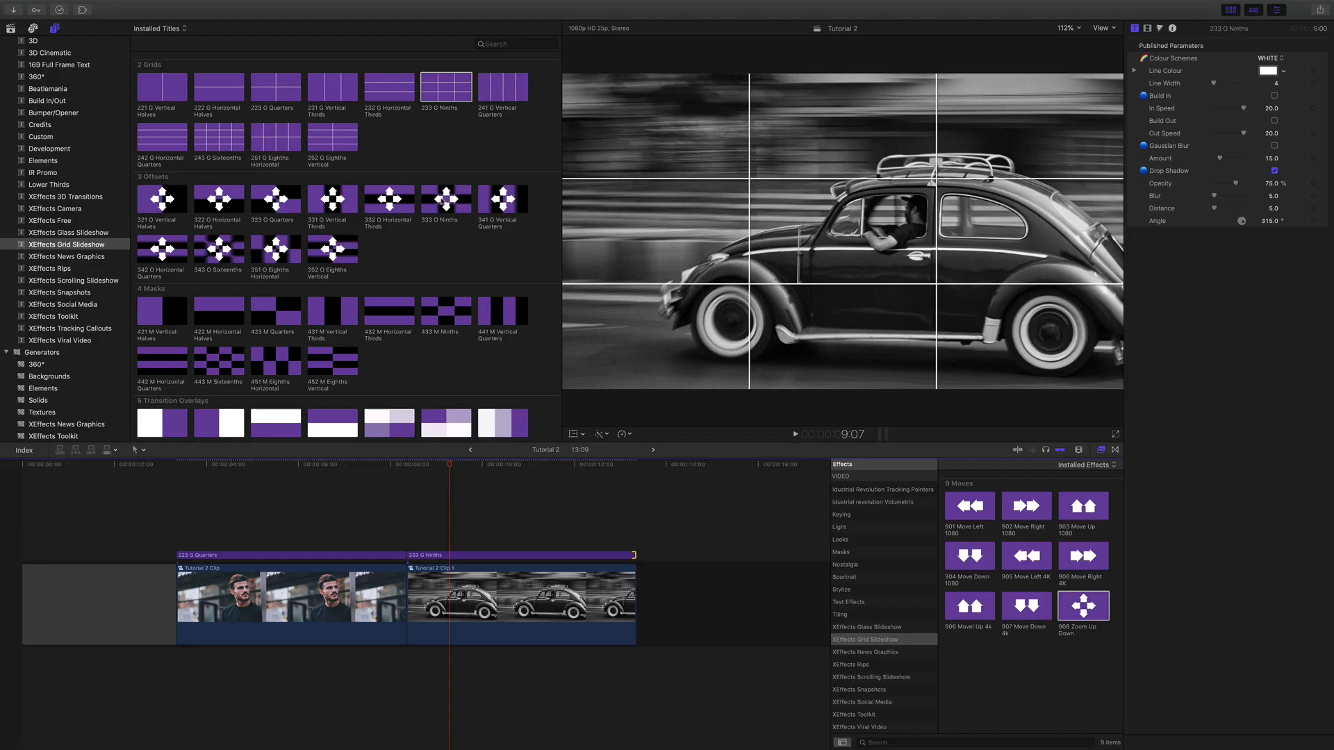
Step: Place the 333 O Ninths title above the 233 G Ninths grid and trim it to five seconds
{"action": "left_click_drag", "start_coordinate": [447, 201], "coordinate": [415, 564]}
{"action": "left_click", "coordinate": [581, 467]}
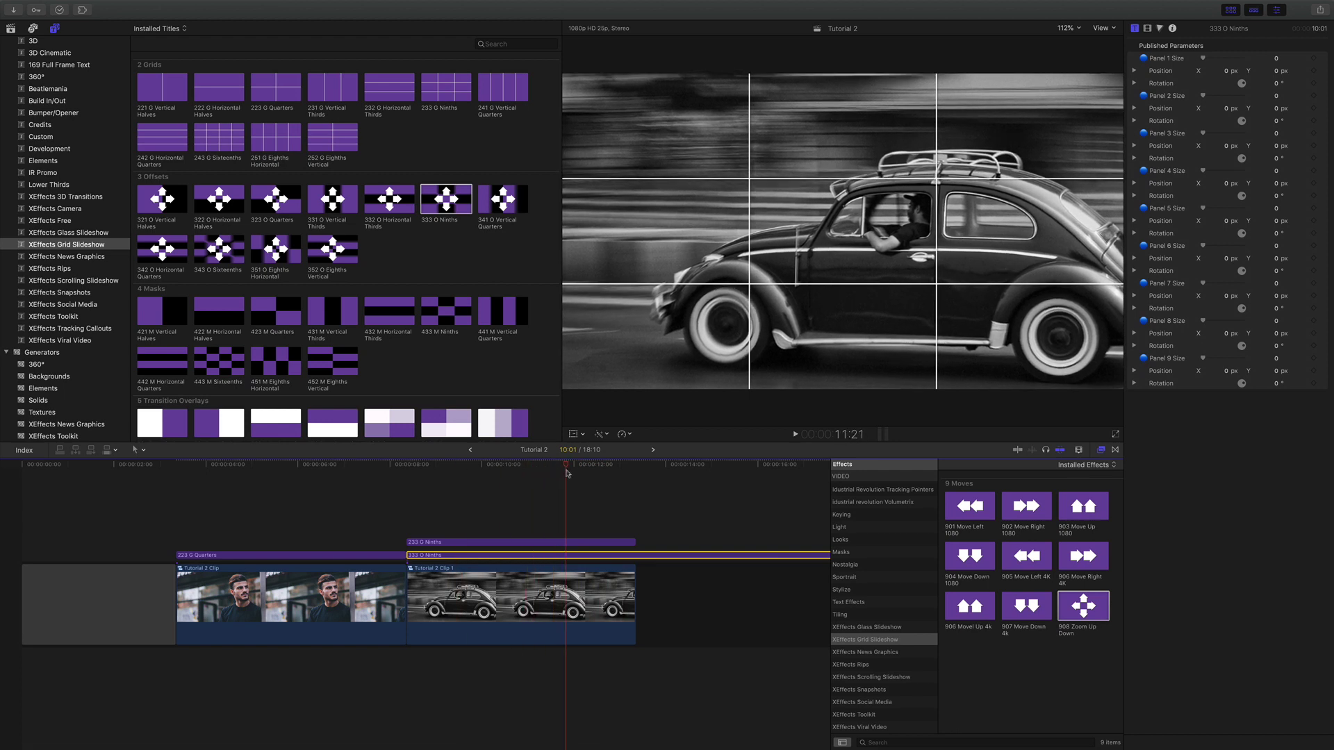
{"action": "key", "text": "alt+]"}
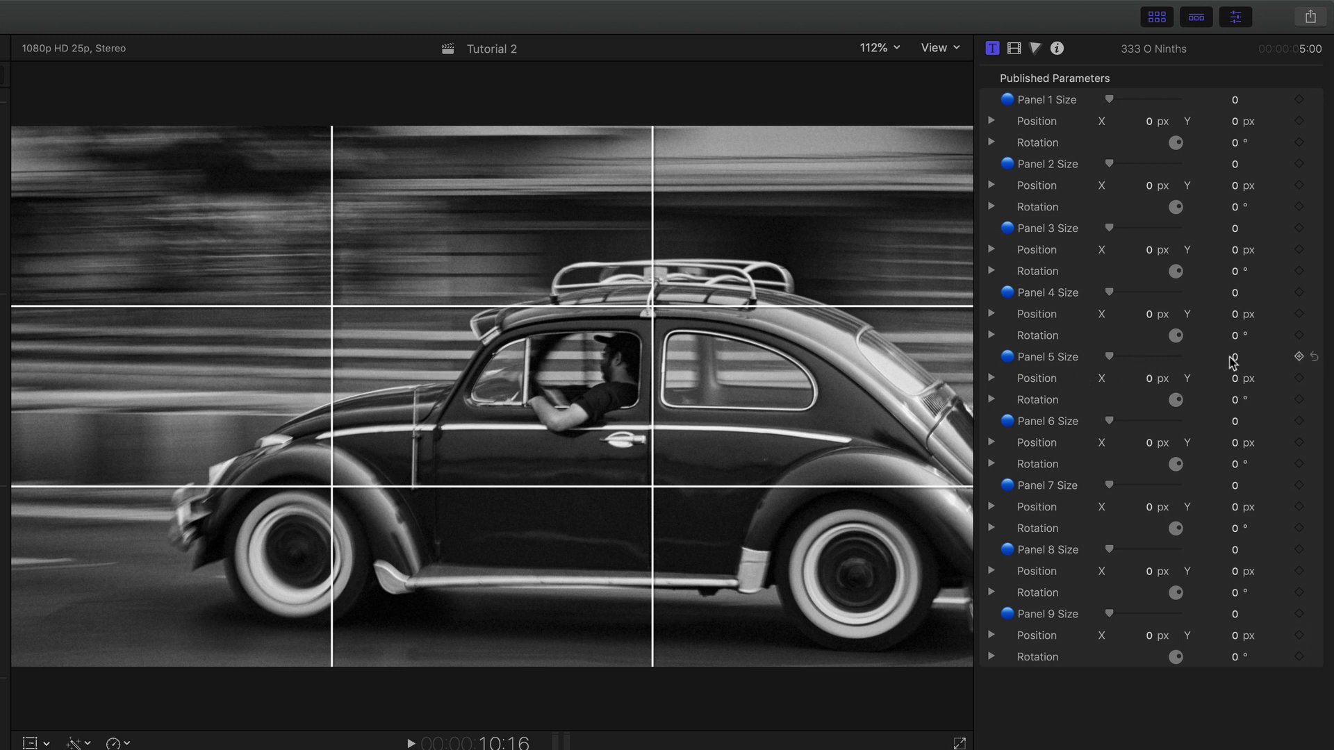
Step: Resize the middle tile (Panel 5) to 30 and shift it slightly off centre
{"action": "mouse_move", "coordinate": [1236, 360]}
{"action": "left_mouse_down"}
{"action": "mouse_move", "coordinate": [1271, 360]}
{"action": "mouse_move", "coordinate": [1247, 360]}
{"action": "left_mouse_up"}
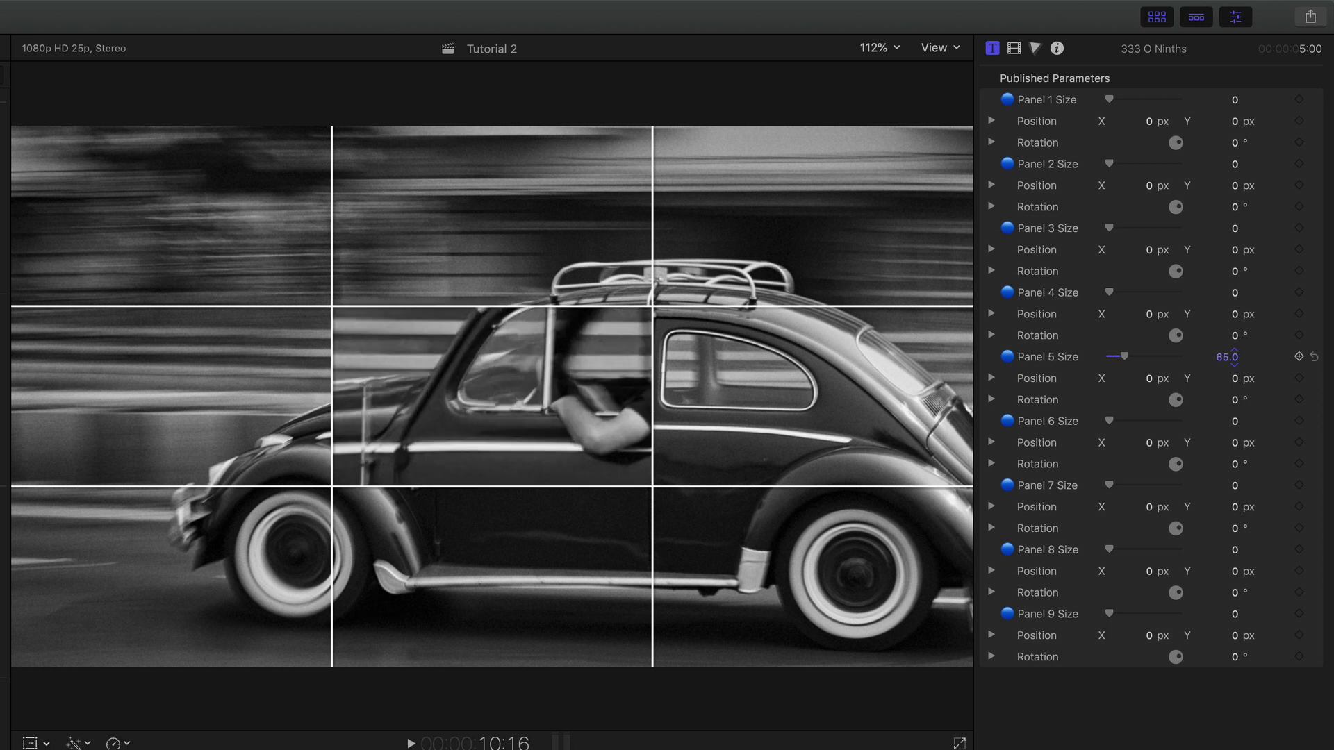
{"action": "mouse_move", "coordinate": [1236, 361]}
{"action": "left_mouse_down"}
{"action": "mouse_move", "coordinate": [1202, 361]}
{"action": "mouse_move", "coordinate": [1261, 356]}
{"action": "left_mouse_up"}
{"action": "left_click_drag", "start_coordinate": [1153, 378], "coordinate": [1230, 419]}
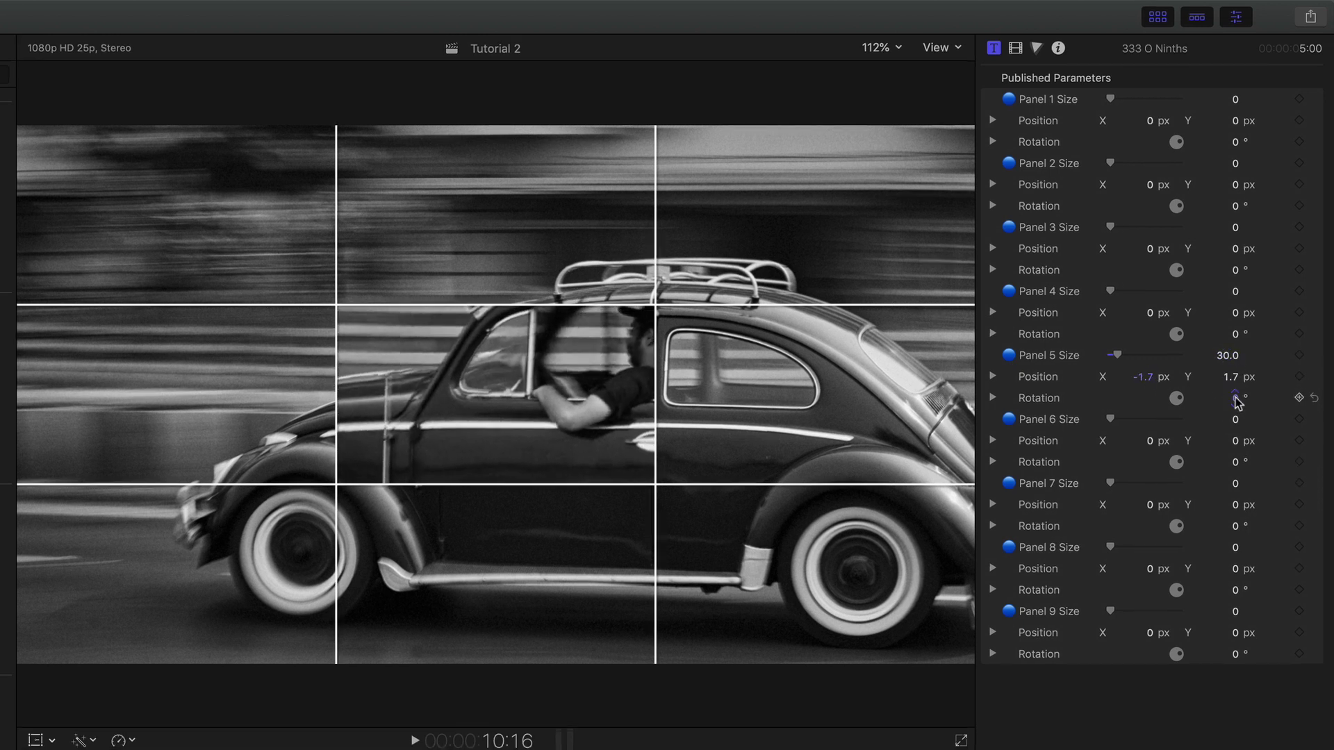
Step: Offset the outer panels' positions slightly, size Panel 7 to 15, and preview across the car clip
{"action": "left_click_drag", "start_coordinate": [1145, 120], "coordinate": [1126, 120]}
{"action": "left_click_drag", "start_coordinate": [1233, 120], "coordinate": [1244, 120]}
{"action": "left_click_drag", "start_coordinate": [1145, 249], "coordinate": [1248, 249]}
{"action": "left_click_drag", "start_coordinate": [1145, 313], "coordinate": [1129, 313]}
{"action": "left_click_drag", "start_coordinate": [1147, 440], "coordinate": [1159, 440]}
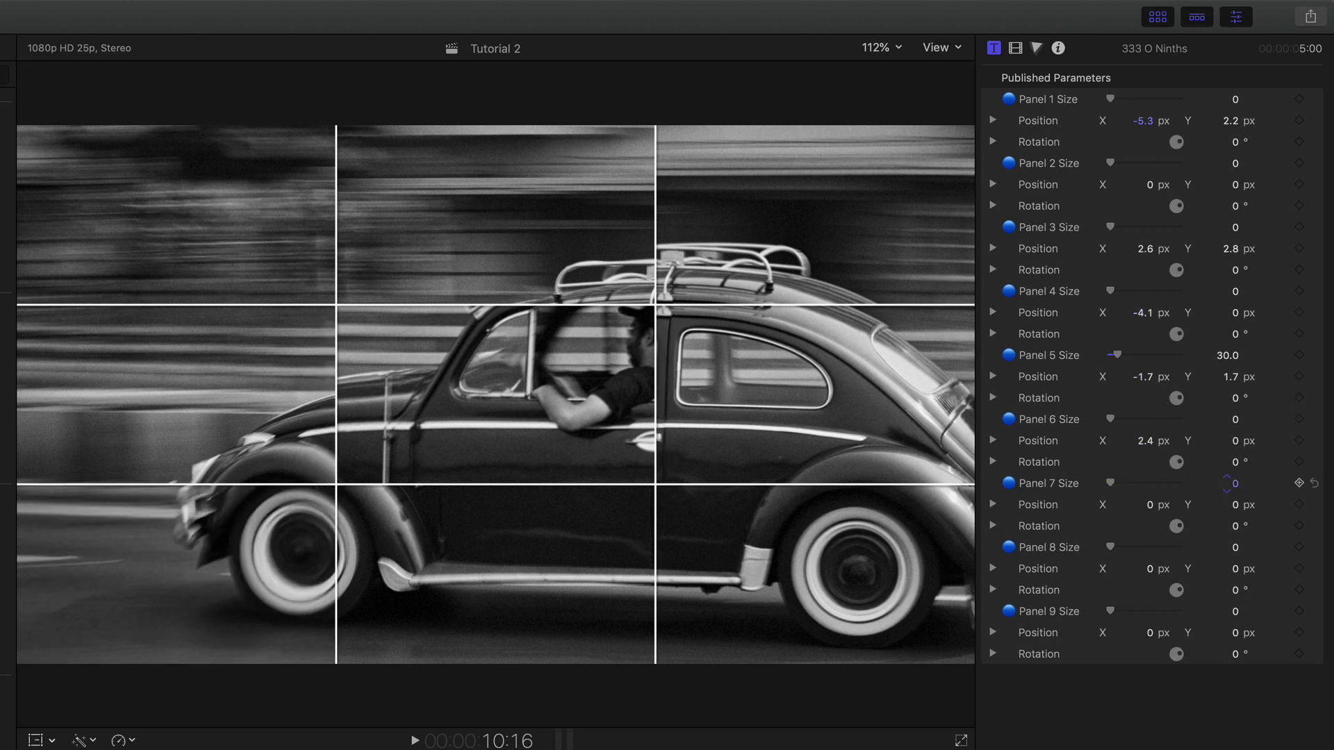
{"action": "left_click_drag", "start_coordinate": [1235, 483], "coordinate": [1245, 484]}
{"action": "left_click_drag", "start_coordinate": [1148, 569], "coordinate": [1159, 569]}
{"action": "left_click_drag", "start_coordinate": [1232, 633], "coordinate": [1236, 631]}
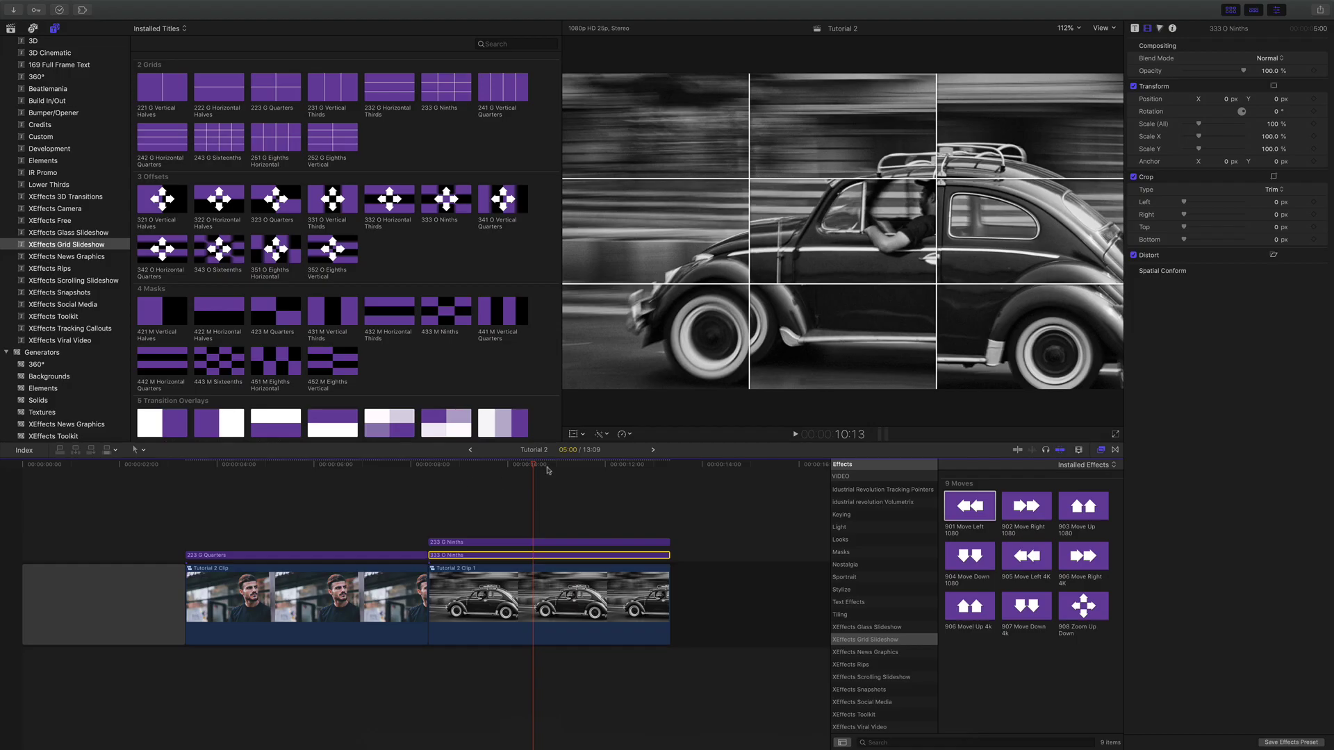
{"action": "left_click_drag", "start_coordinate": [547, 471], "coordinate": [571, 471]}
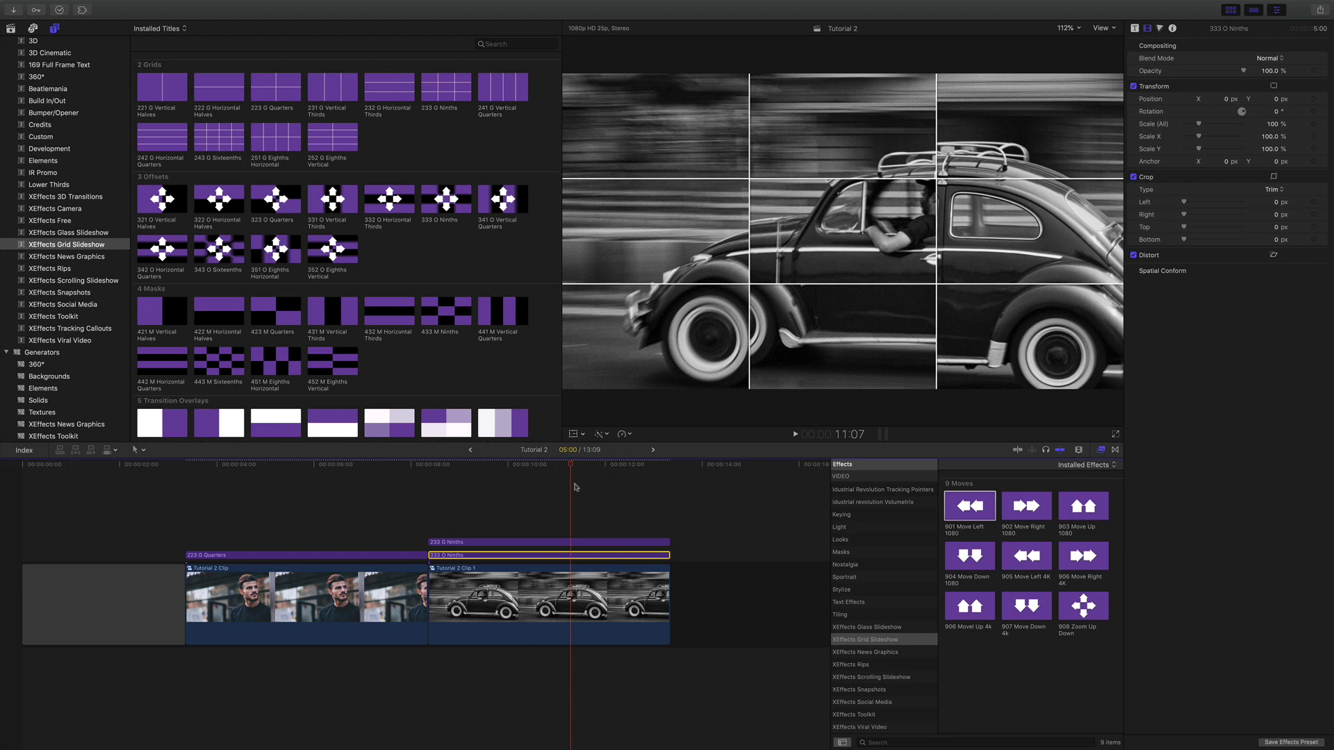
Step: Place the 523 T Quarters In overlay on the portrait clip just before the car clip
{"action": "left_click_drag", "start_coordinate": [400, 465], "coordinate": [423, 475]}
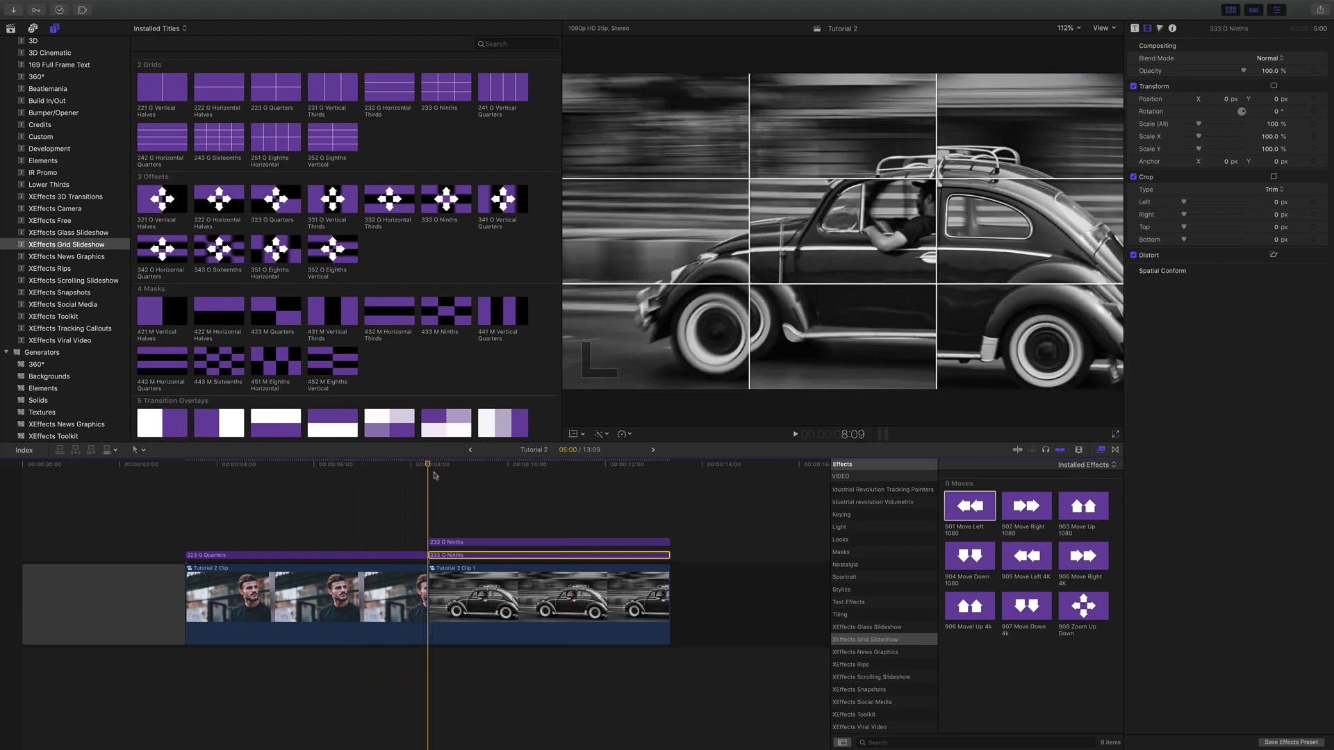
{"action": "left_click", "coordinate": [407, 484]}
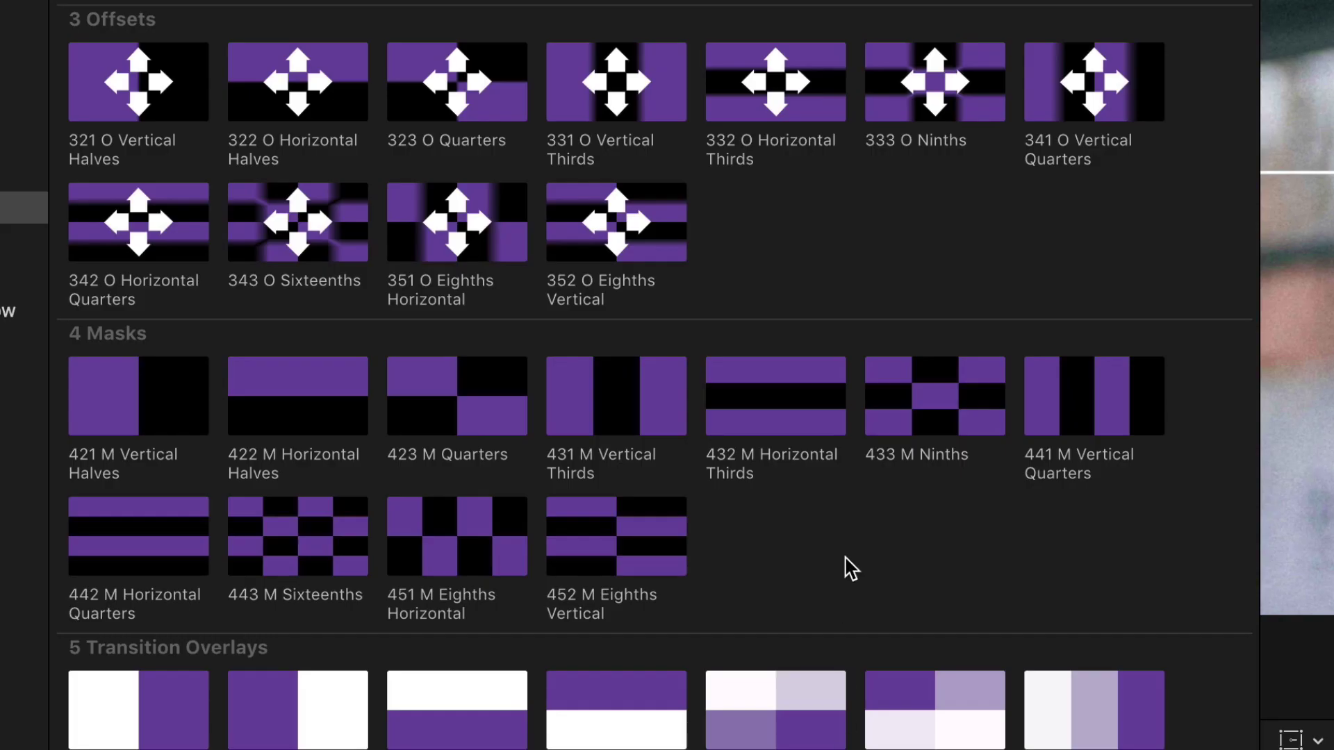
{"action": "scroll", "coordinate": [852, 569], "scroll_direction": "down", "scroll_amount": 10}
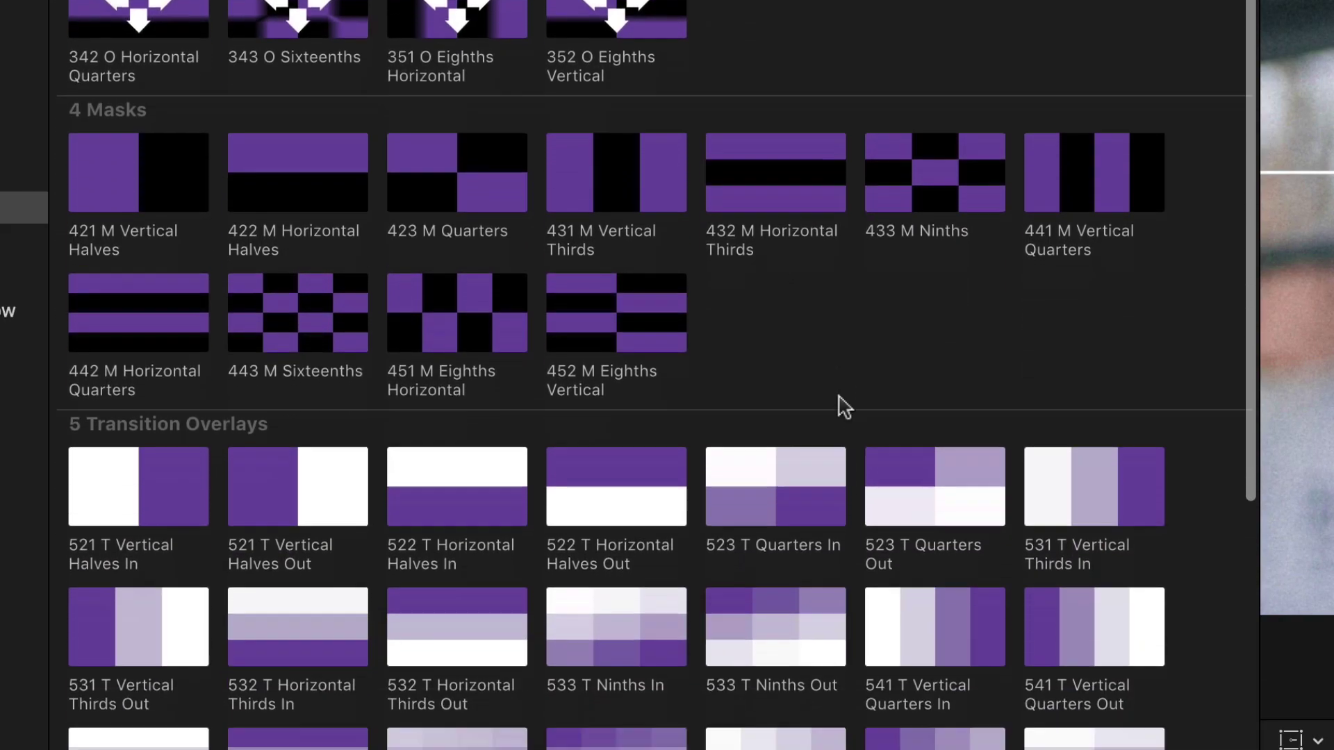
{"action": "scroll", "coordinate": [844, 407], "scroll_direction": "down", "scroll_amount": 8}
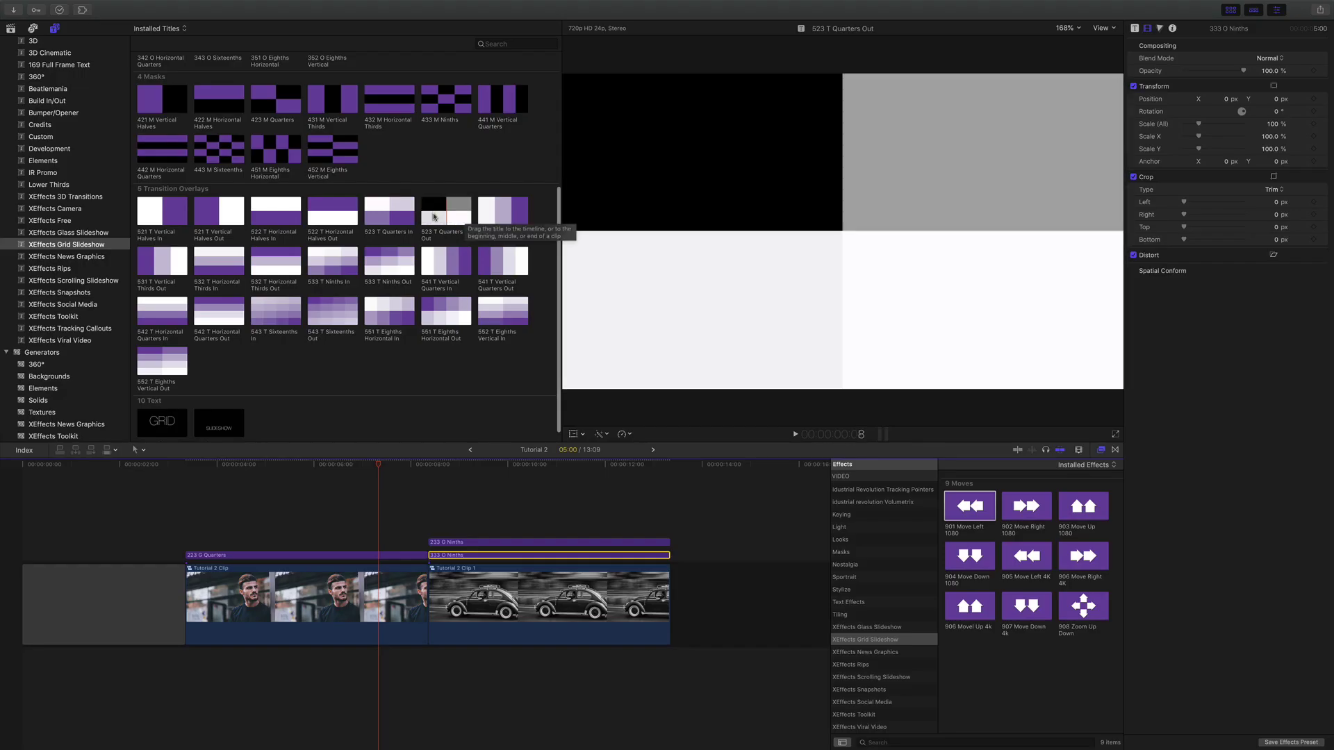
{"action": "left_click_drag", "start_coordinate": [378, 216], "coordinate": [392, 546]}
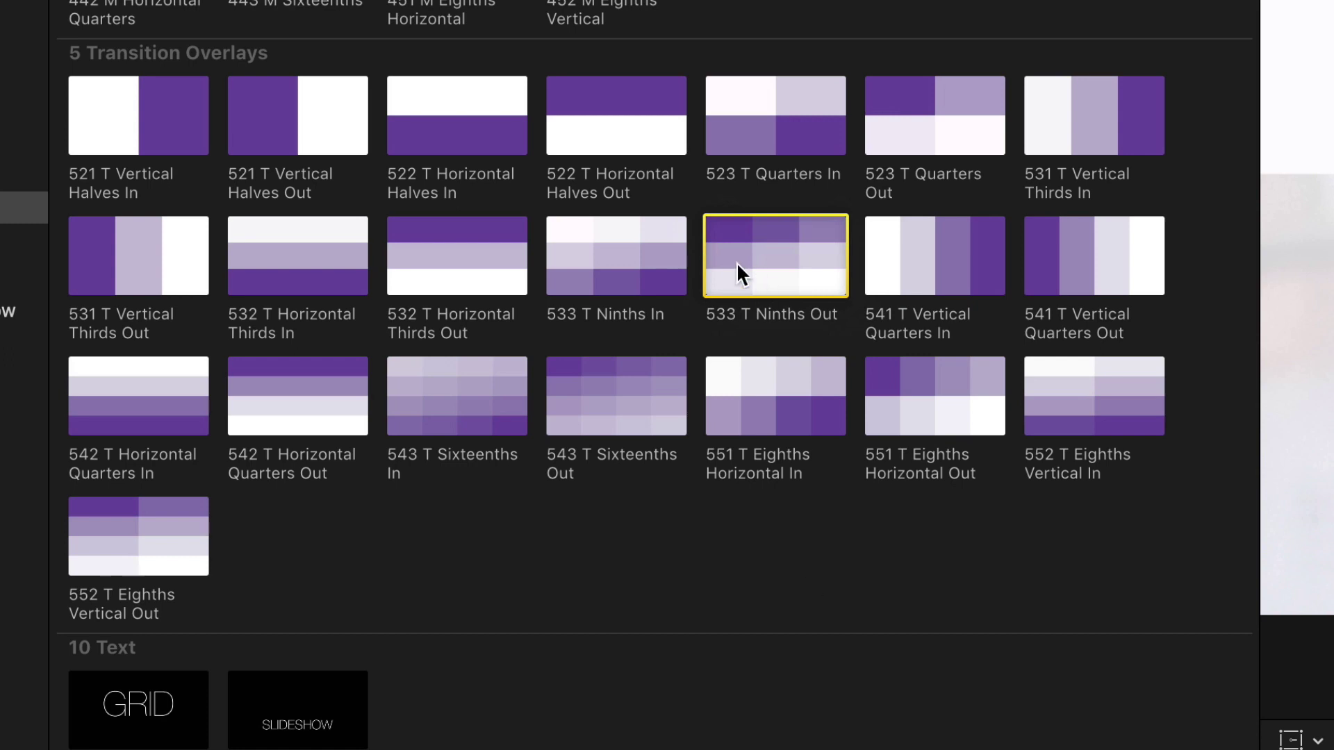
Step: Place the 533 T Ninths Out overlay at the car clip's start and preview the transition
{"action": "left_click_drag", "start_coordinate": [762, 254], "coordinate": [447, 530]}
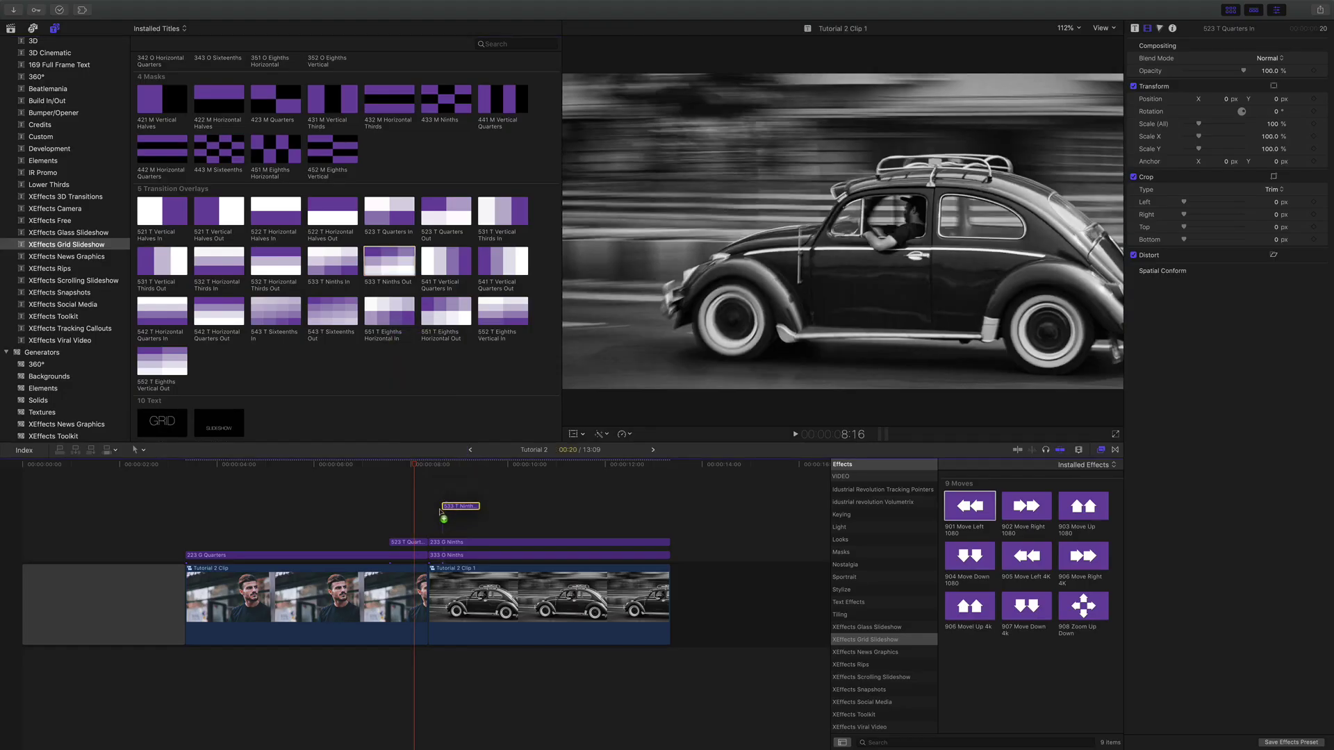
{"action": "left_click", "coordinate": [375, 466]}
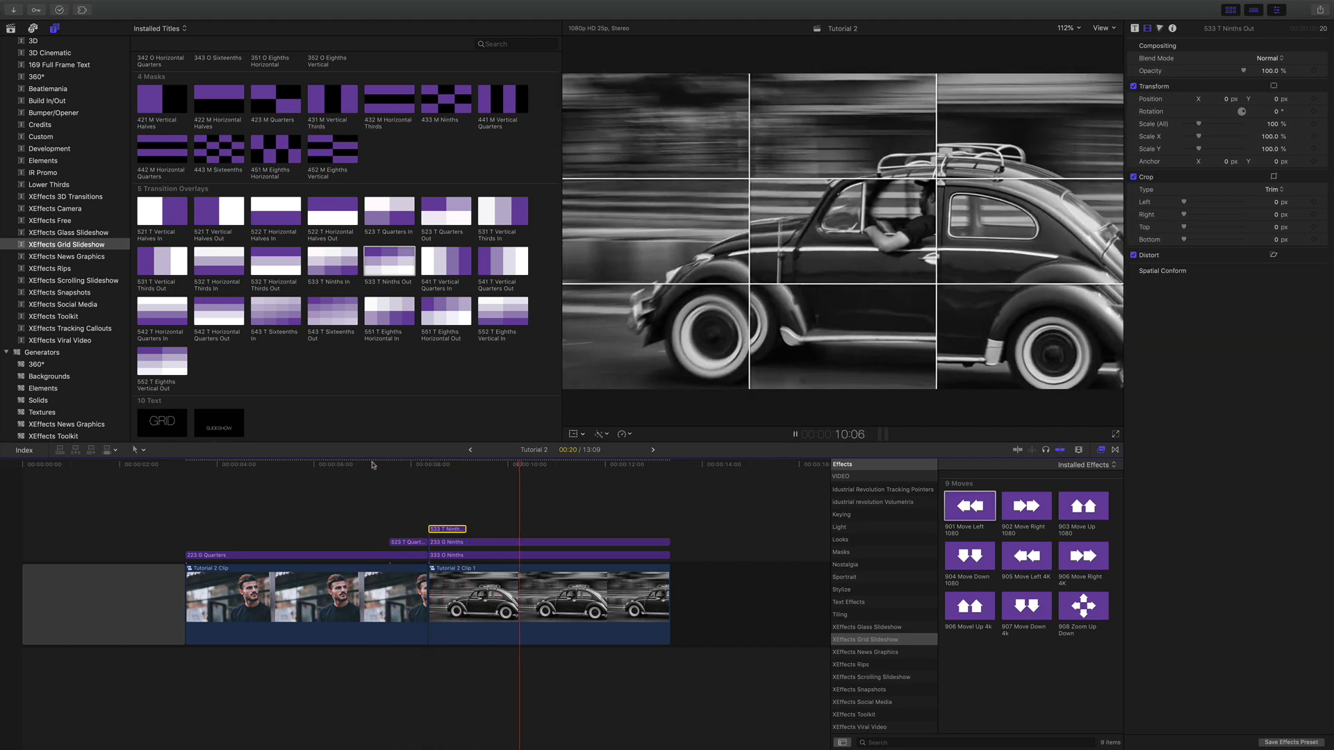
{"action": "left_click", "coordinate": [373, 465]}
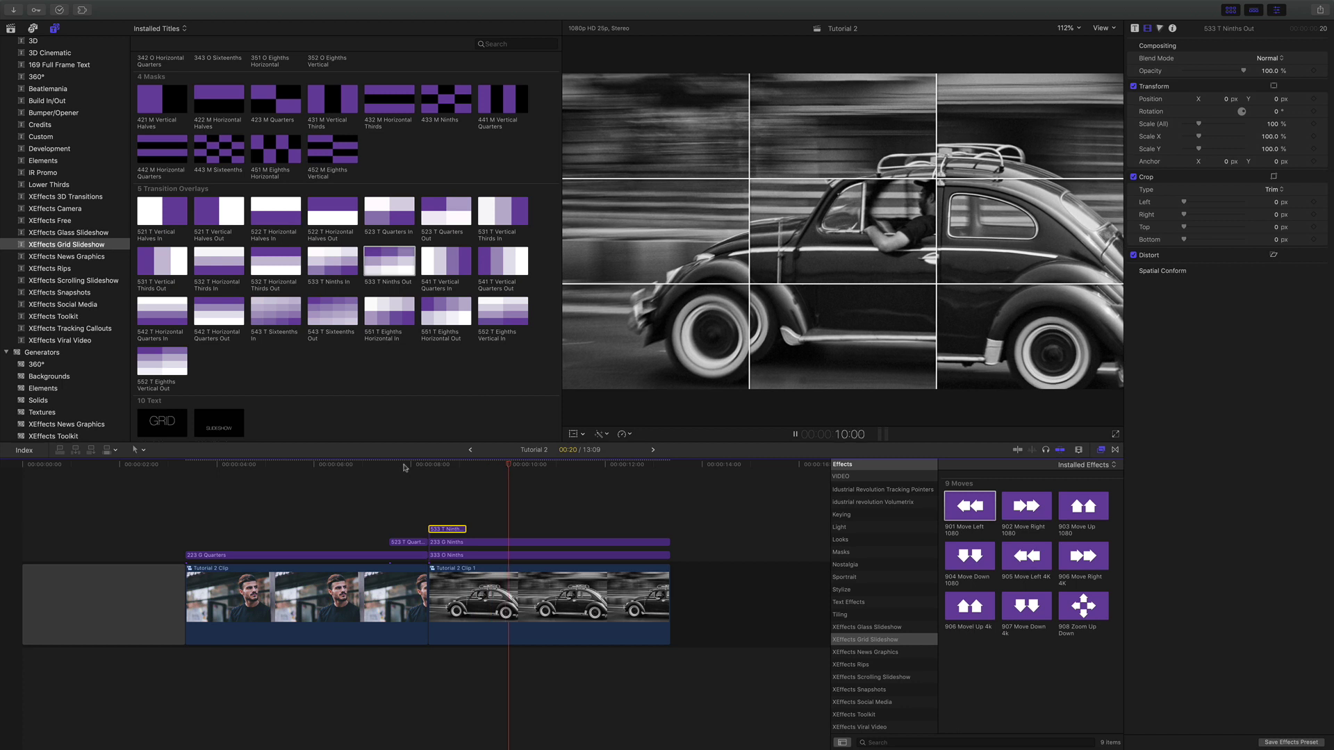
{"action": "left_click", "coordinate": [365, 468]}
{"action": "left_click", "coordinate": [337, 467]}
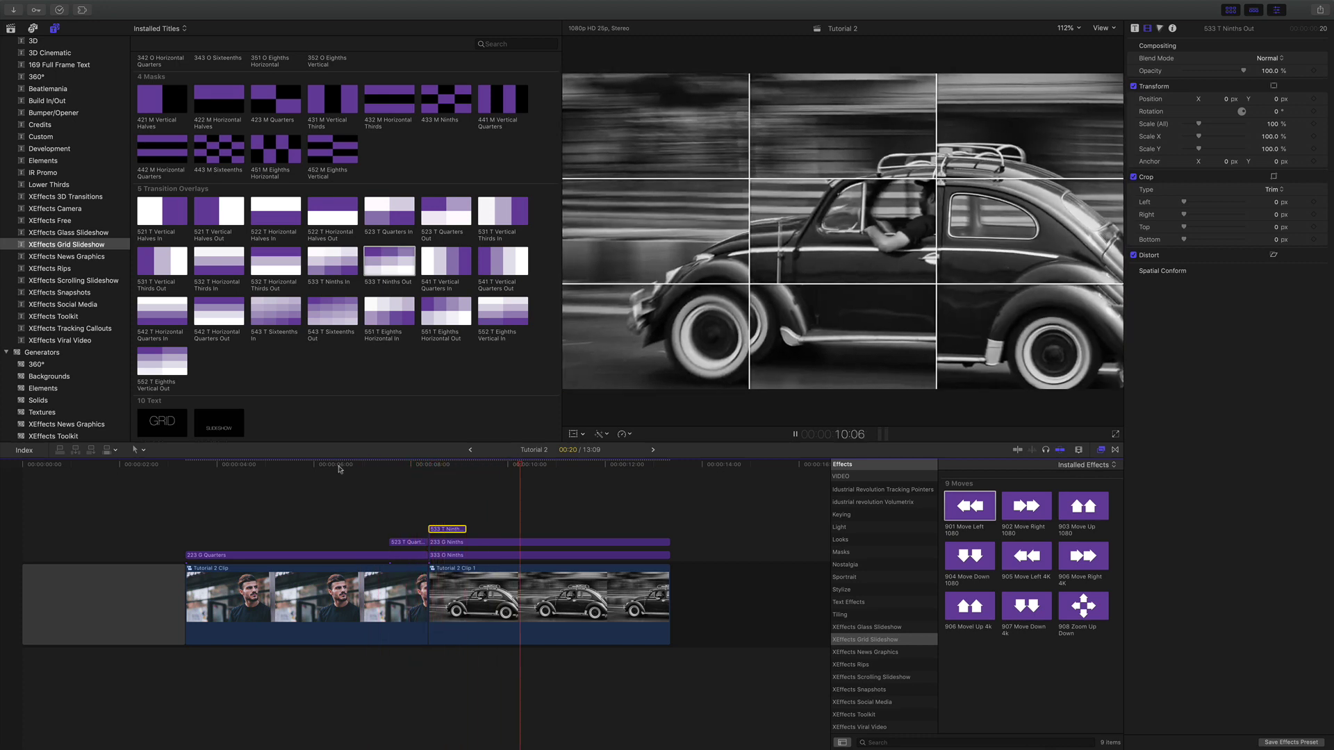
{"action": "key", "text": "space"}
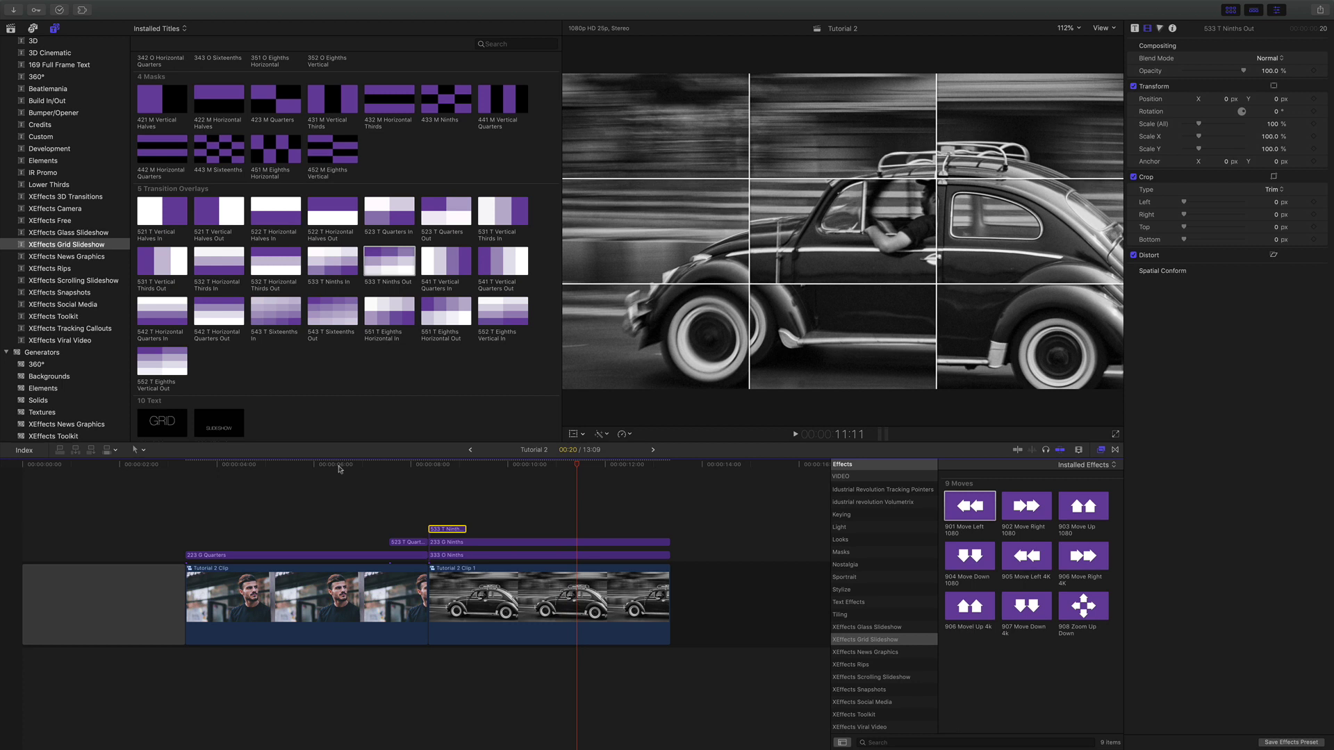